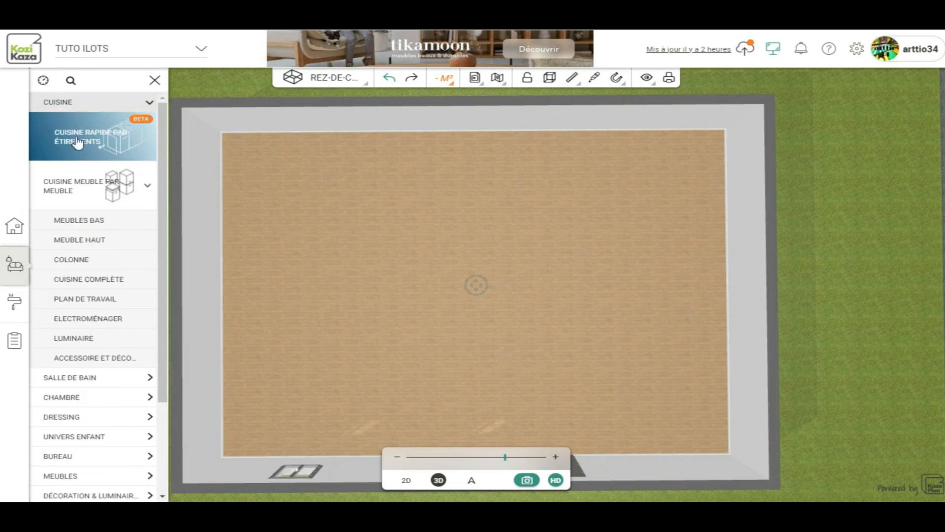
Step: Choose the 120 cm deep kitchen island from the quick kitchen range and give it the SOFIA GREY ambience
left_click(77, 140)
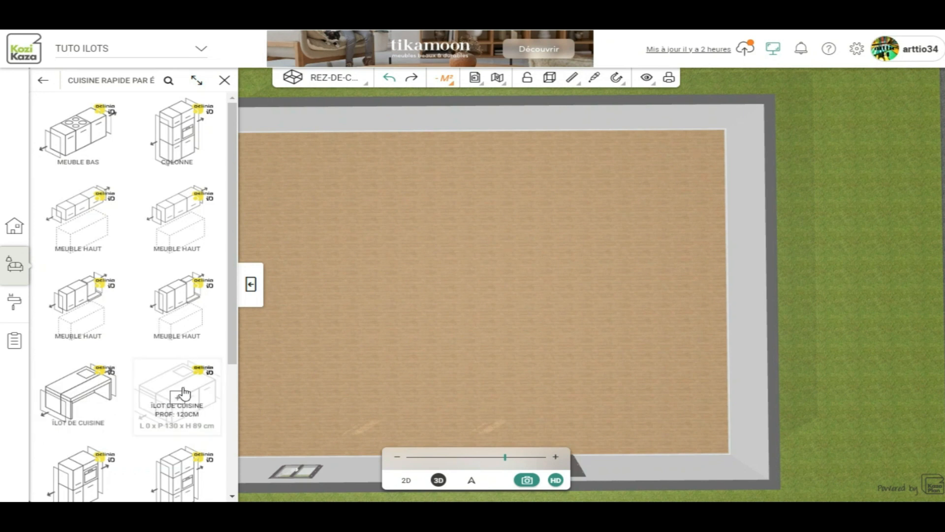
left_click(177, 401)
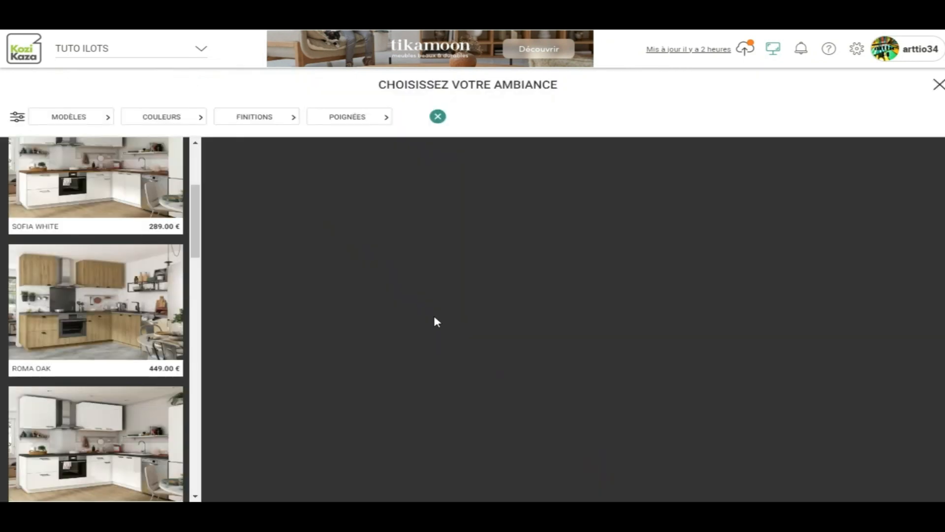
left_click_drag(195, 224, 194, 183)
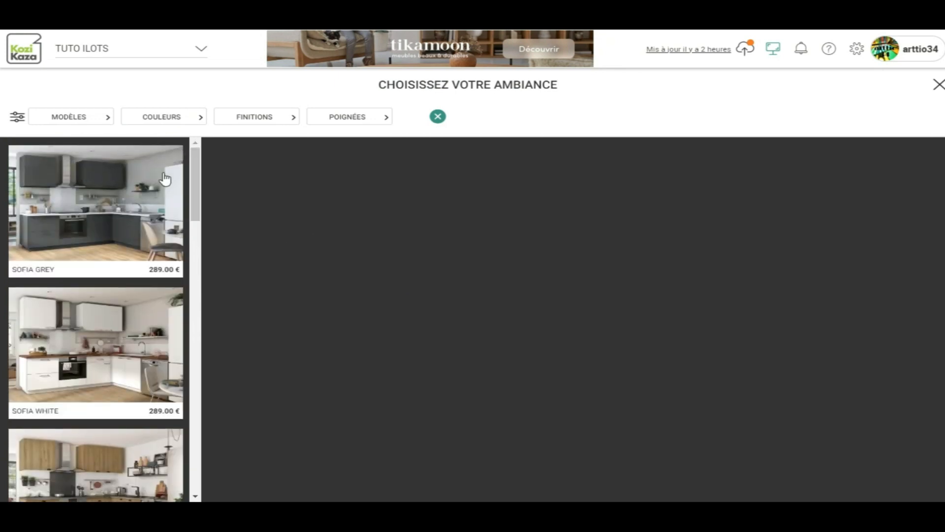
left_click(107, 180)
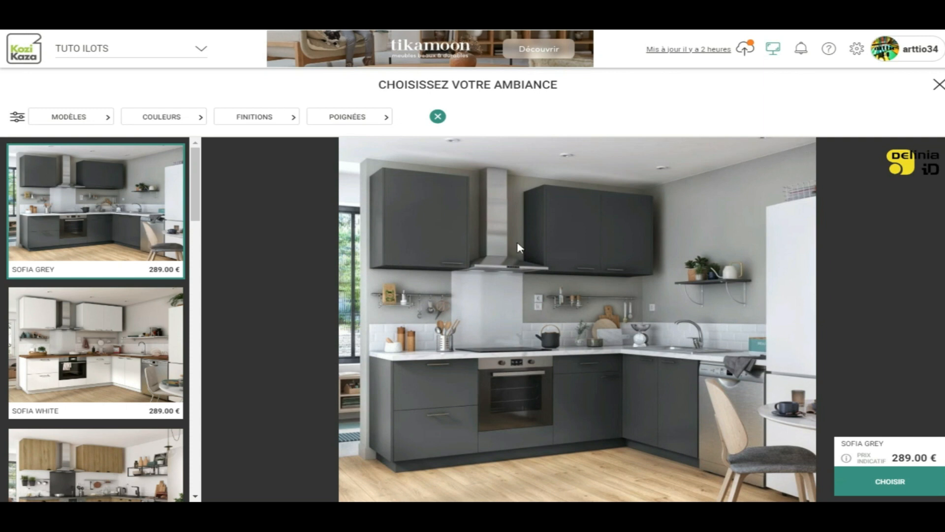
left_click(883, 483)
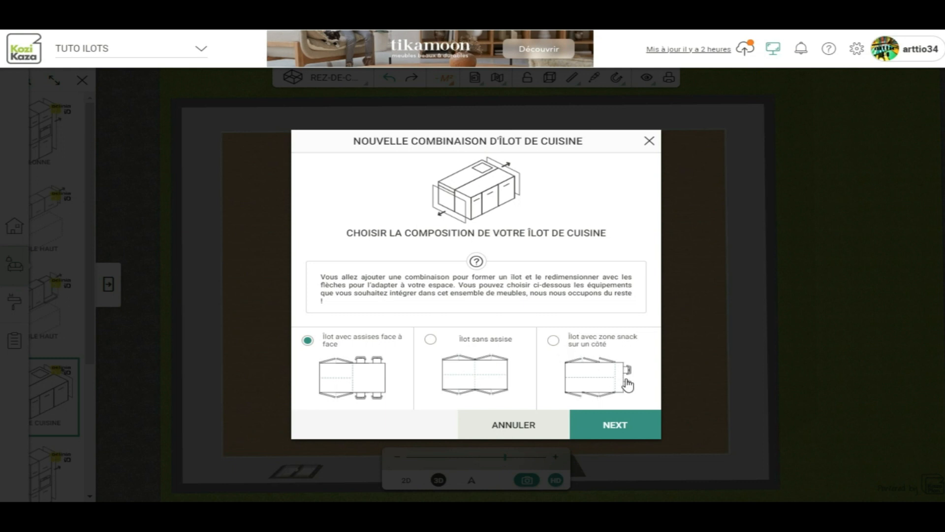
Step: Configure the island without seating and equip it with hob, sink, wine cooler, washing machine, dishwasher, oven and refrigerator
left_click(432, 340)
left_click(617, 425)
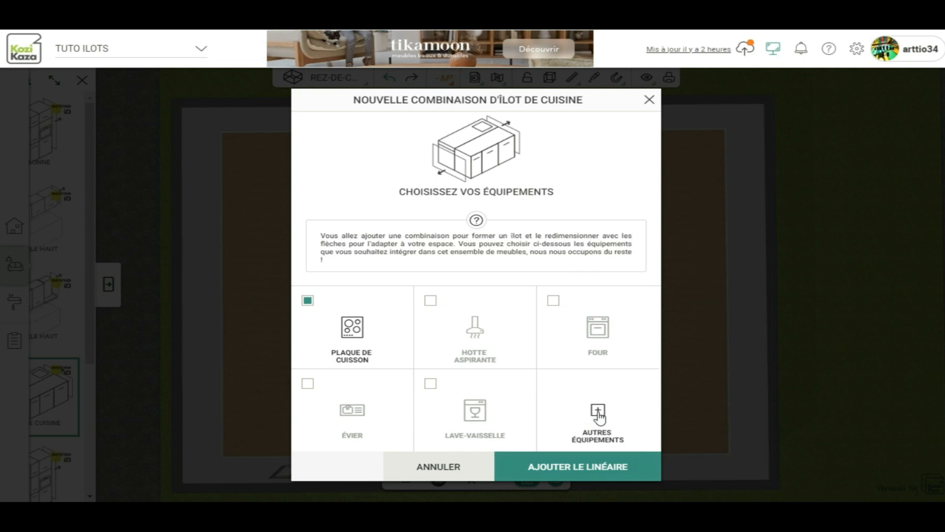
left_click(599, 412)
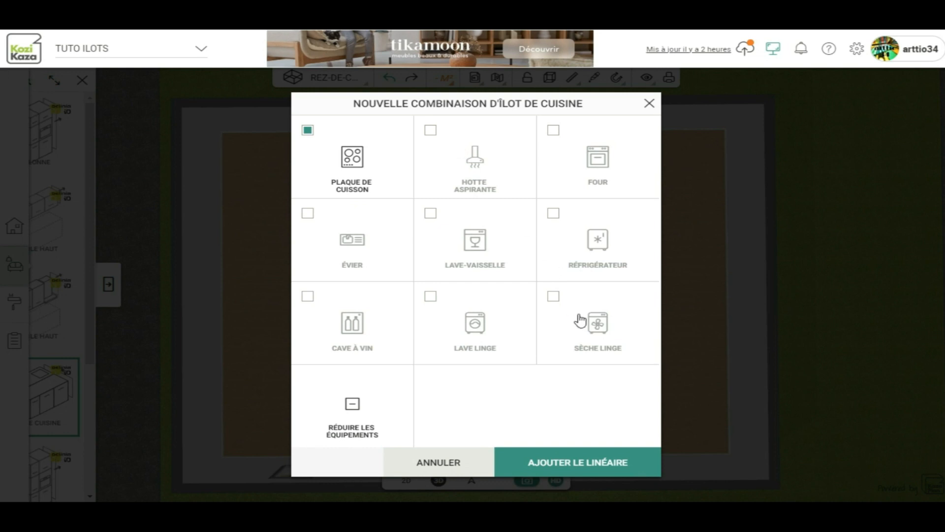
left_click(307, 215)
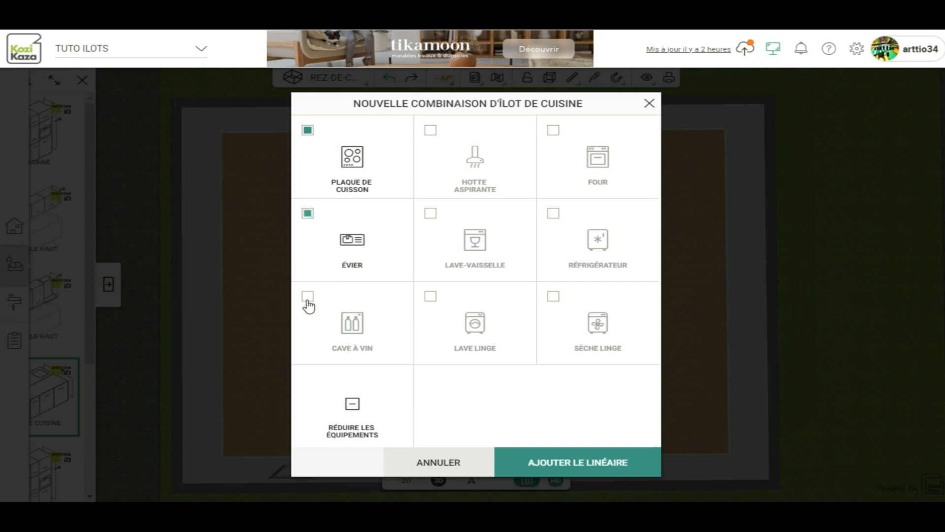
left_click(308, 297)
left_click(430, 297)
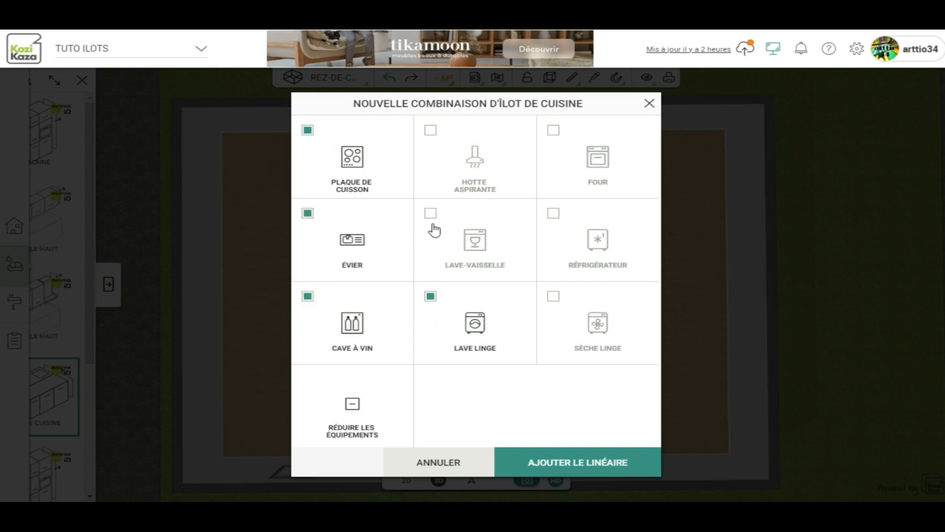
left_click(431, 214)
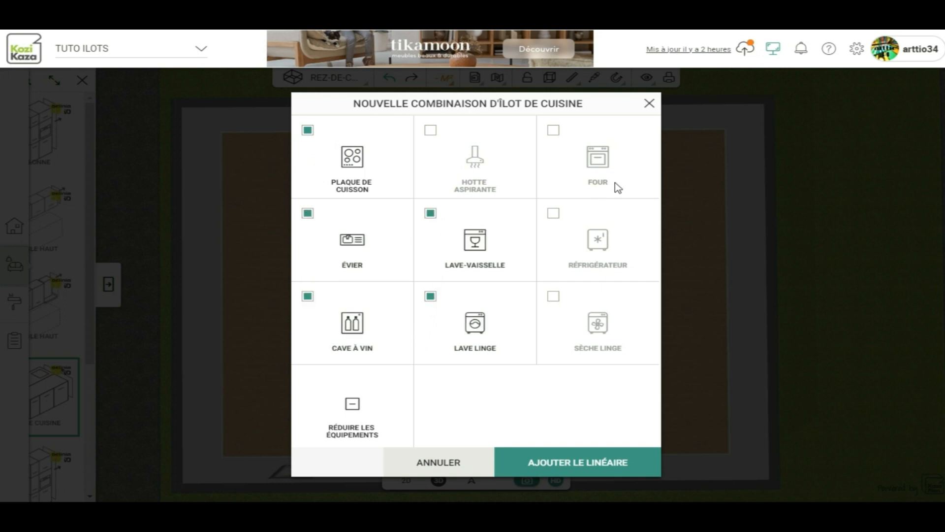
left_click(557, 135)
left_click(555, 215)
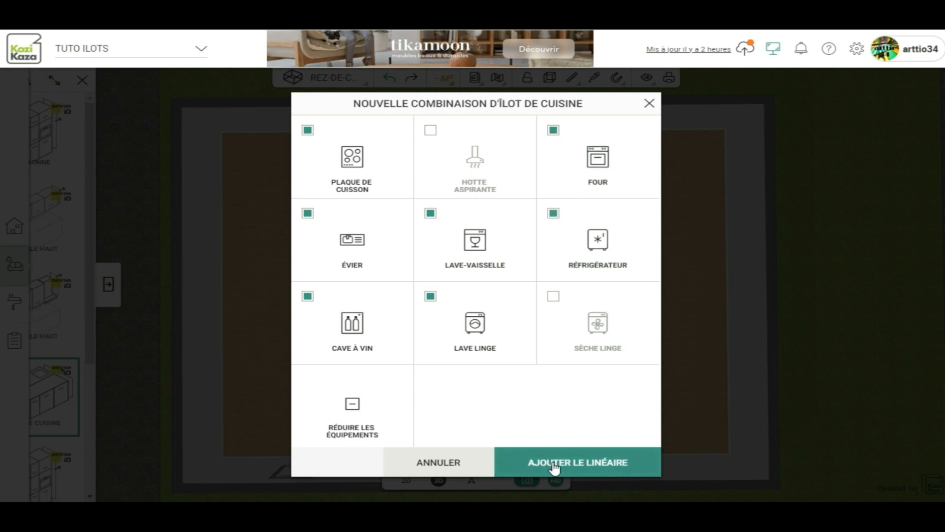
left_click(562, 465)
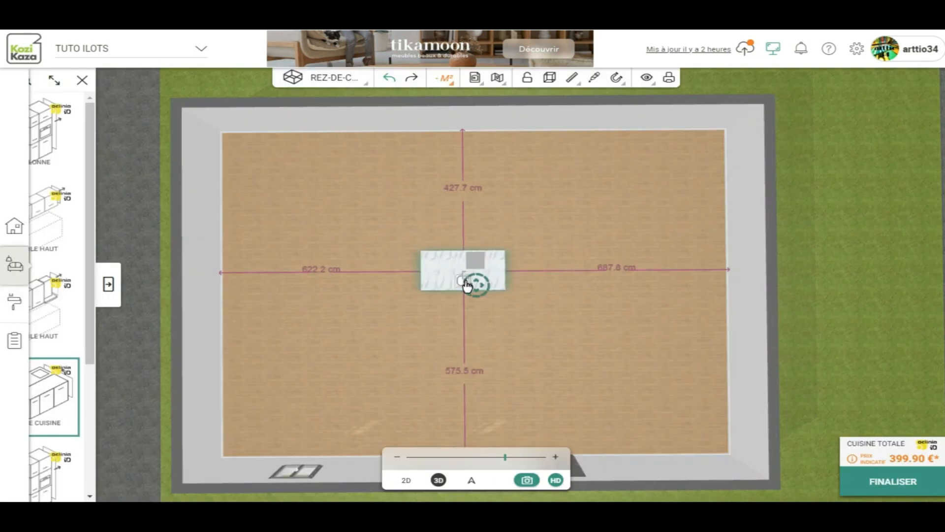
Step: Place the island near the centre of the room, about 622 cm from one side wall and 428 cm from the back wall
left_click(466, 285)
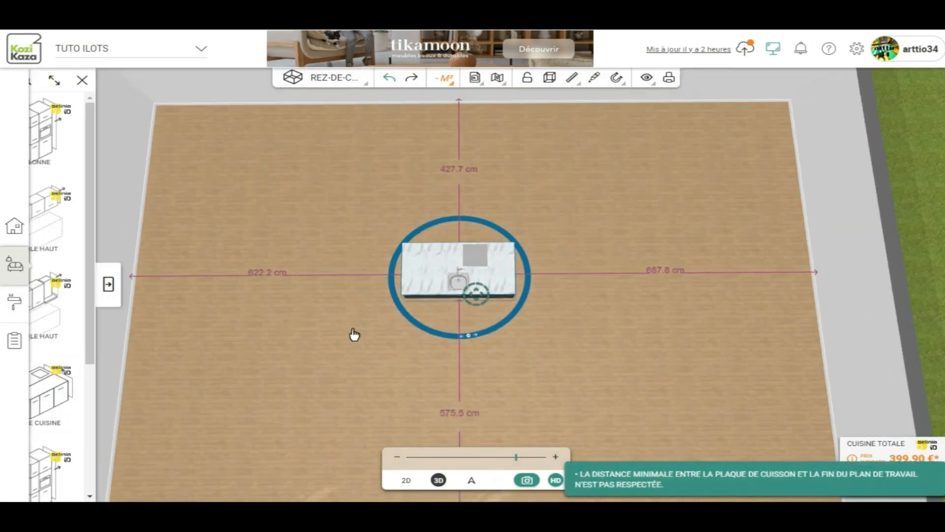
scroll(362, 337, "up", 3)
left_click_drag(321, 350, 675, 294)
scroll(305, 206, "down", 3)
left_click_drag(226, 289, 179, 320)
mouse_move(642, 258)
left_mouse_down()
mouse_move(660, 215)
mouse_move(635, 252)
left_mouse_up()
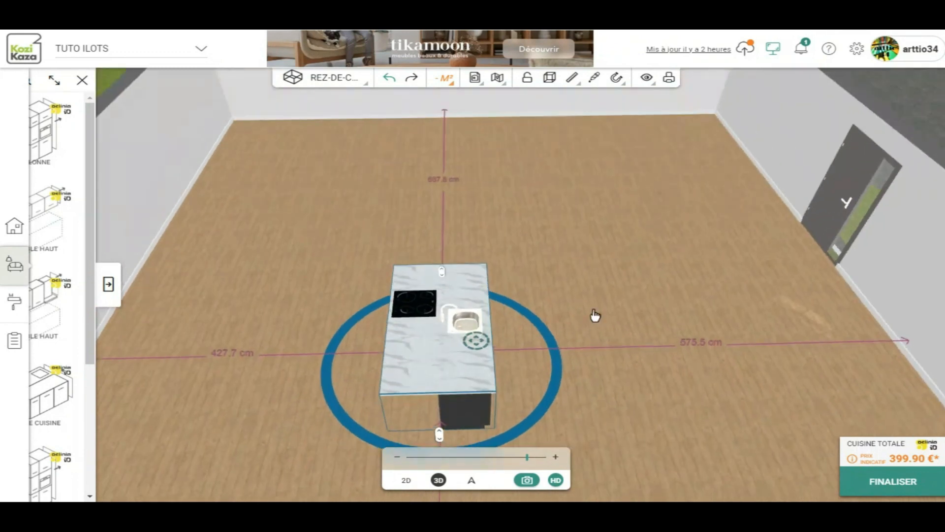
Step: Lengthen the island by about 45 cm, stretching its end toward the nearer side wall
left_click_drag(704, 281, 350, 442)
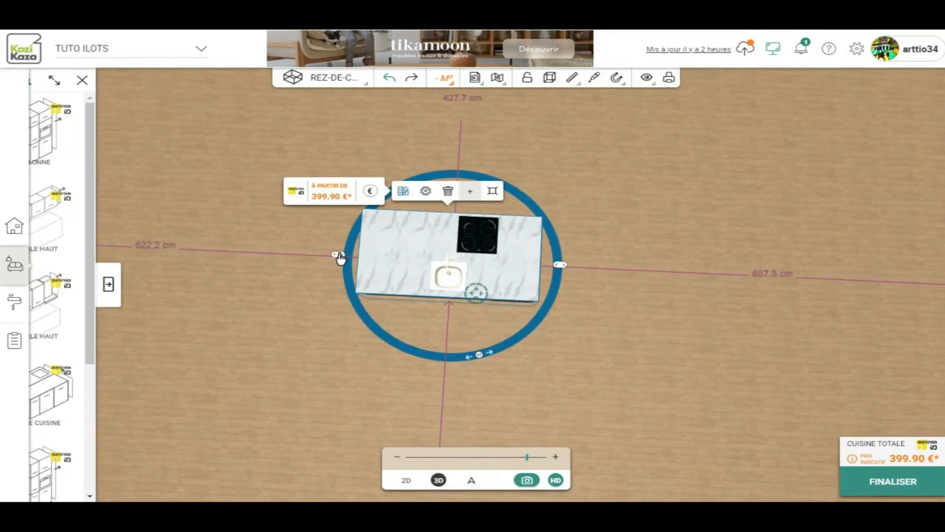
left_click_drag(340, 257, 310, 253)
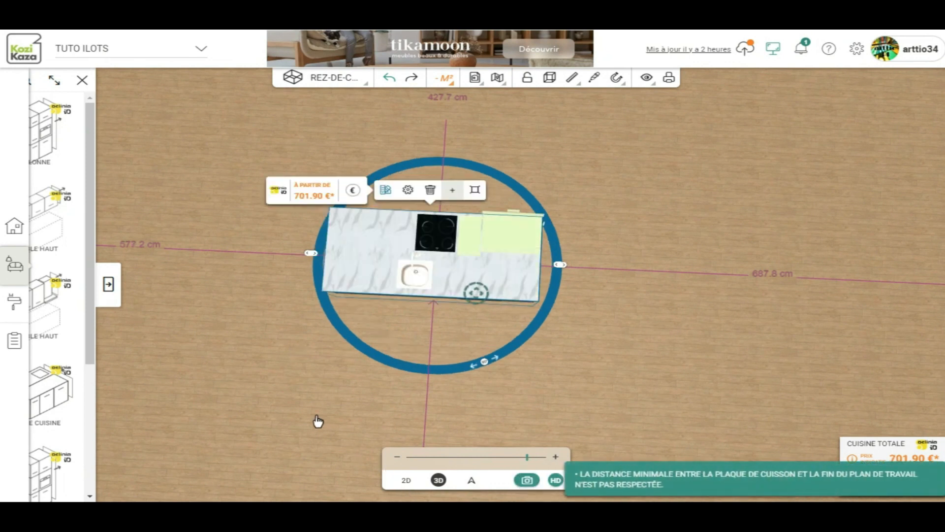
left_click_drag(482, 389, 567, 265)
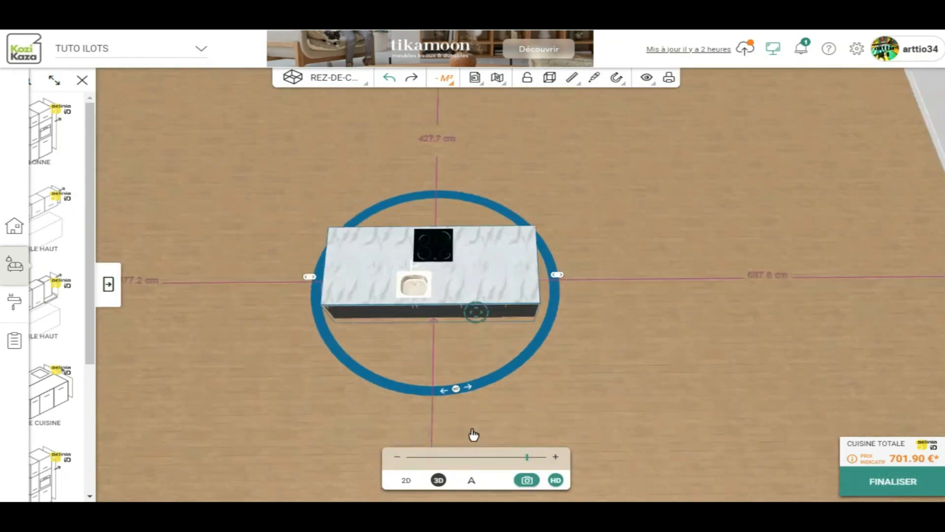
left_click(718, 332)
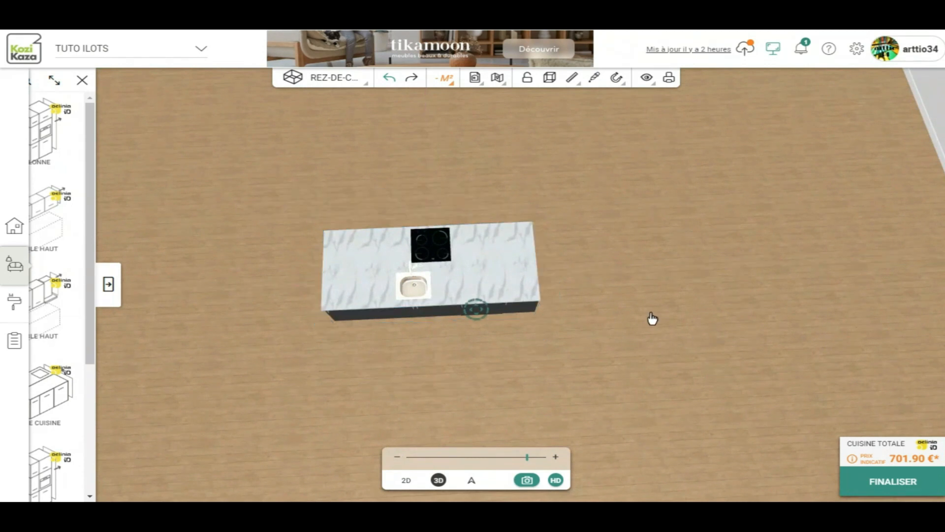
Step: Examine the options offered for the whole island and for its single corner cabinet near the sink side
left_click(484, 286)
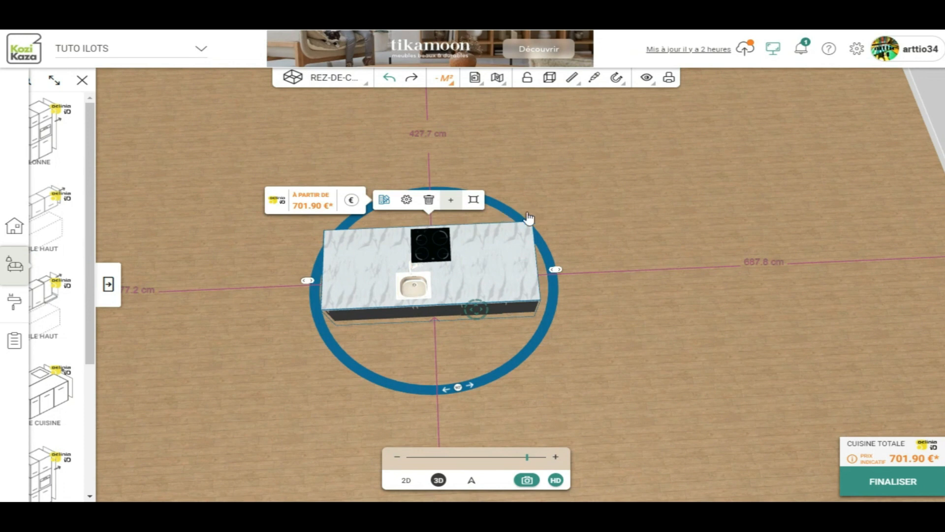
left_click(763, 370)
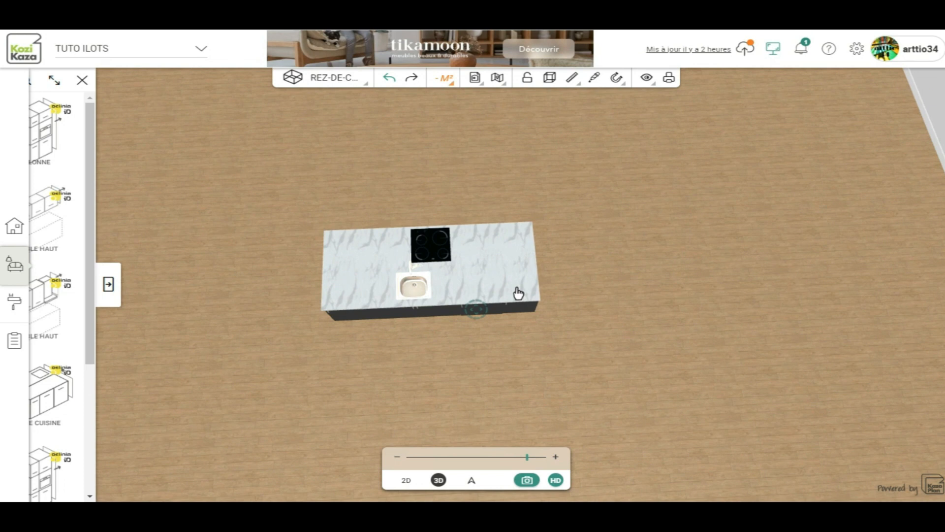
left_click(519, 293)
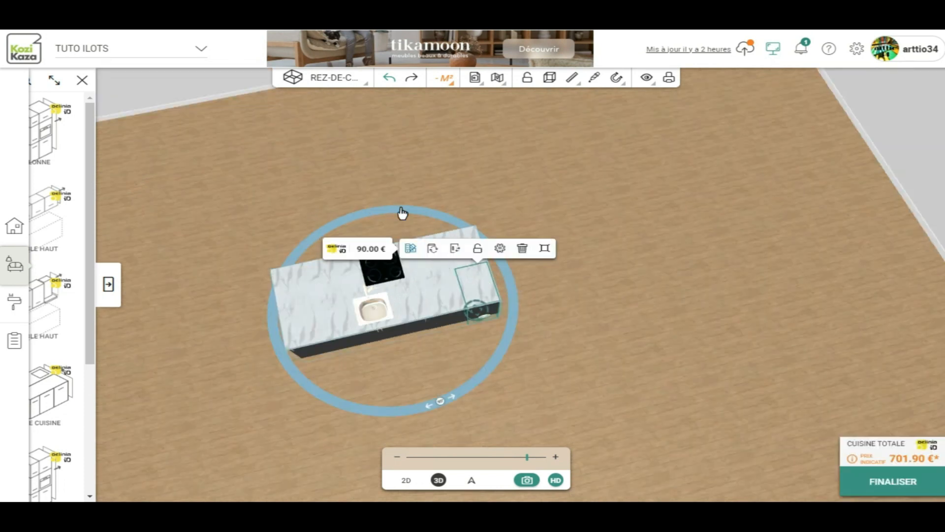
left_click_drag(733, 354, 647, 396)
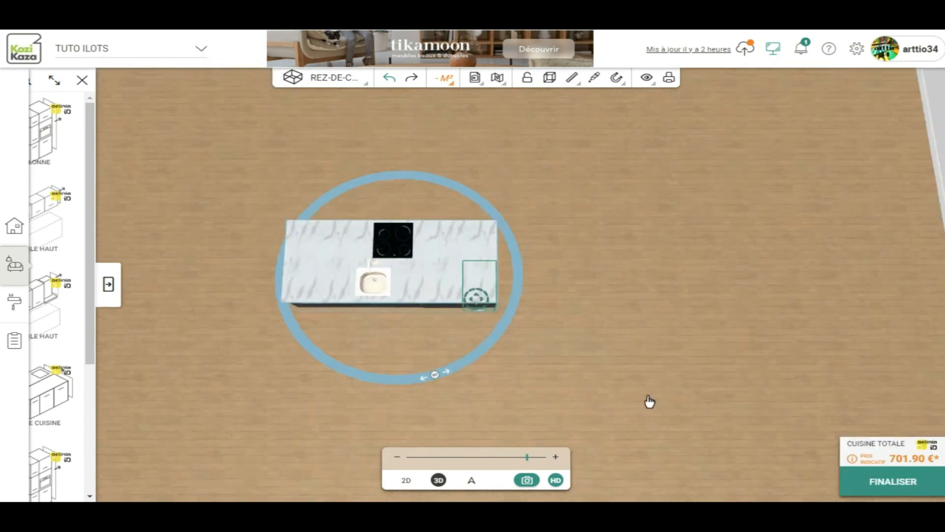
left_click(477, 268)
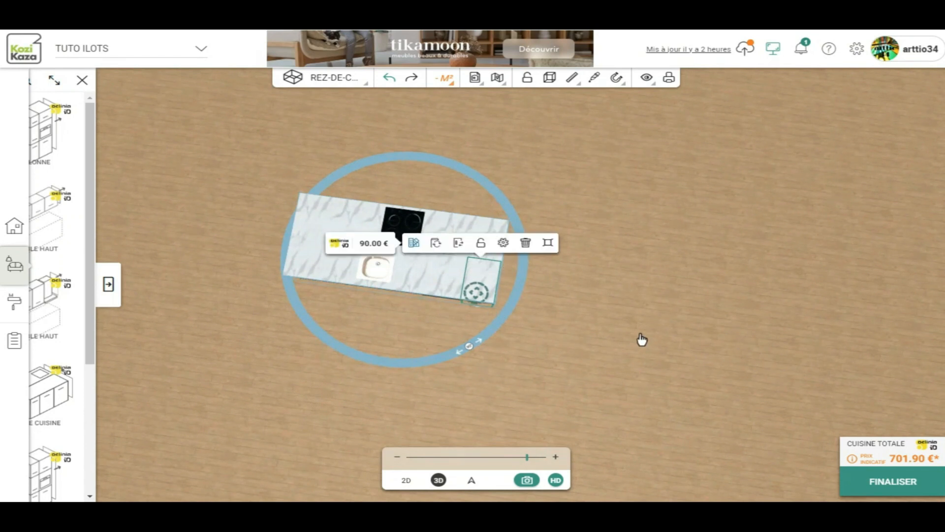
scroll(643, 340, "down", 3)
left_click(345, 354)
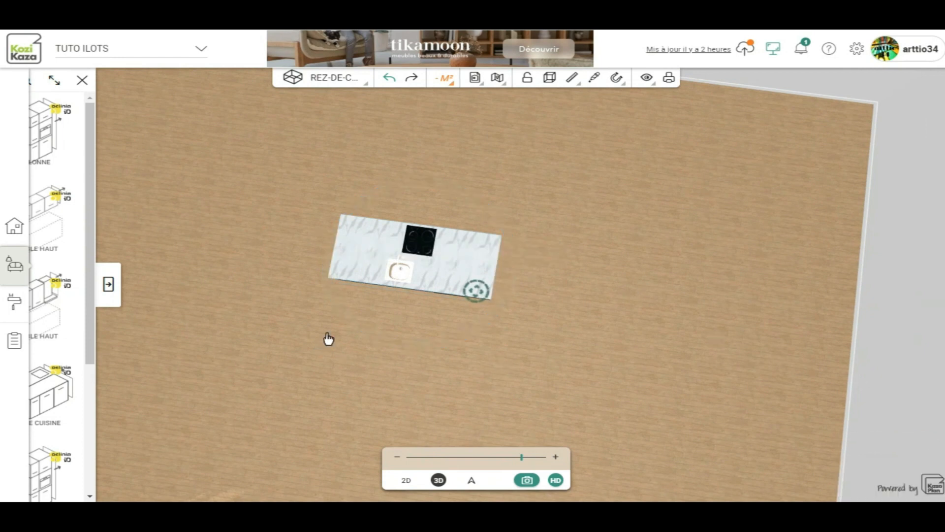
Step: Close the furniture catalogue and inspect the island from several angles
left_click(81, 83)
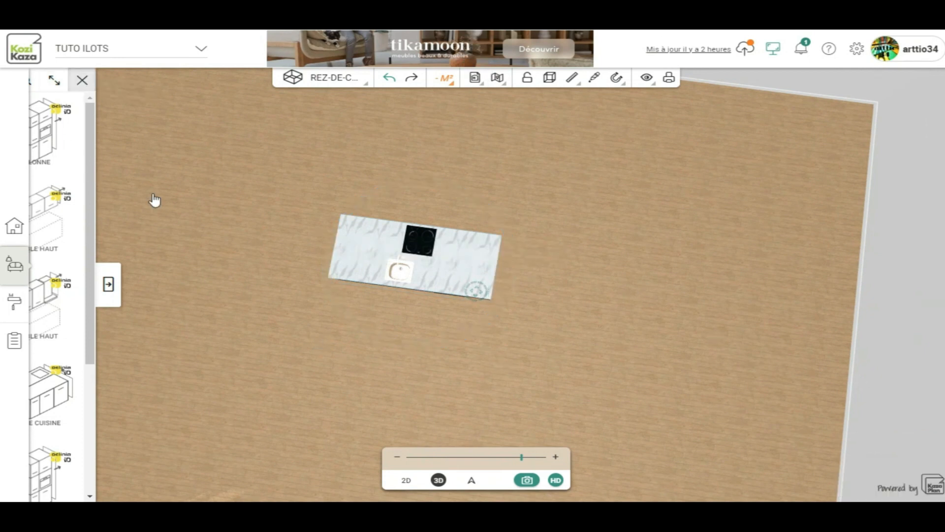
left_click_drag(271, 264, 295, 327)
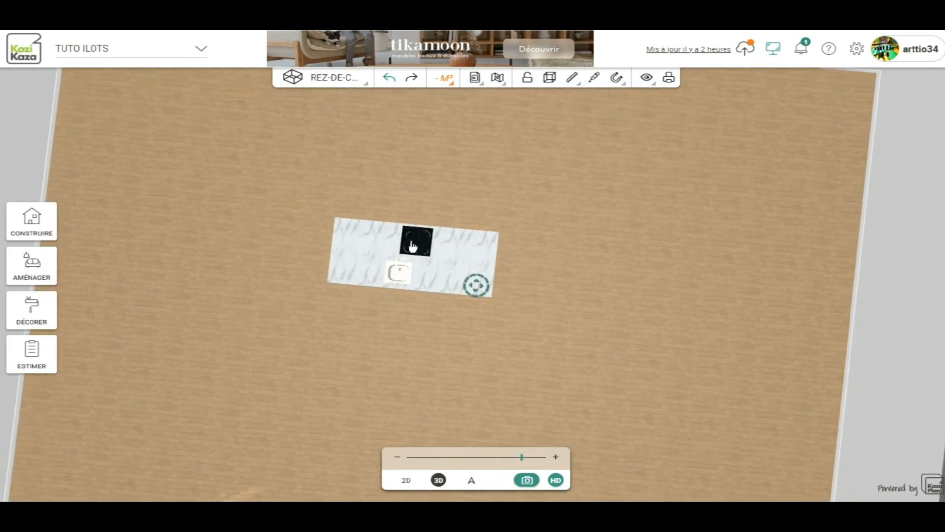
left_click_drag(263, 251, 354, 340)
left_click_drag(315, 404, 532, 402)
left_click_drag(674, 385, 319, 432)
left_click_drag(554, 368, 529, 373)
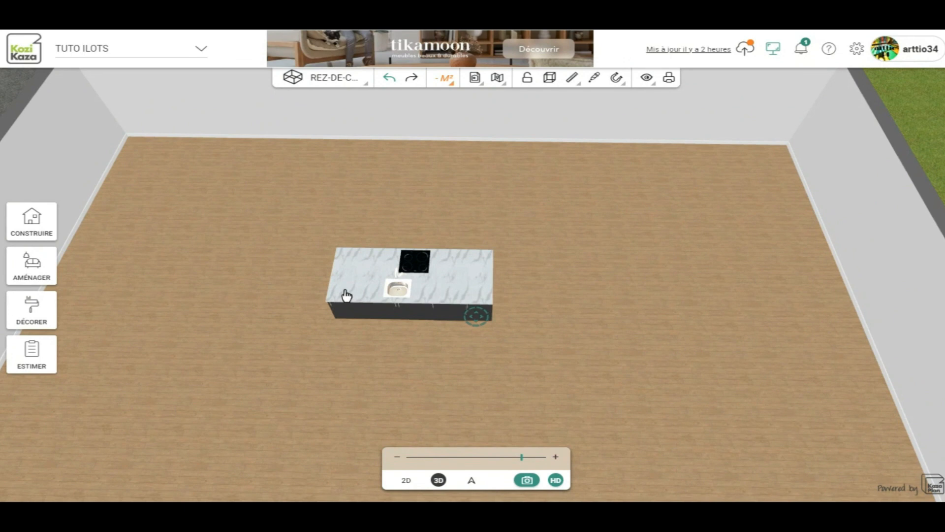
Step: Open the settings of the washing-machine cabinet at the island's end, examine its customisation and built-in appliance, and close them
key("Left")
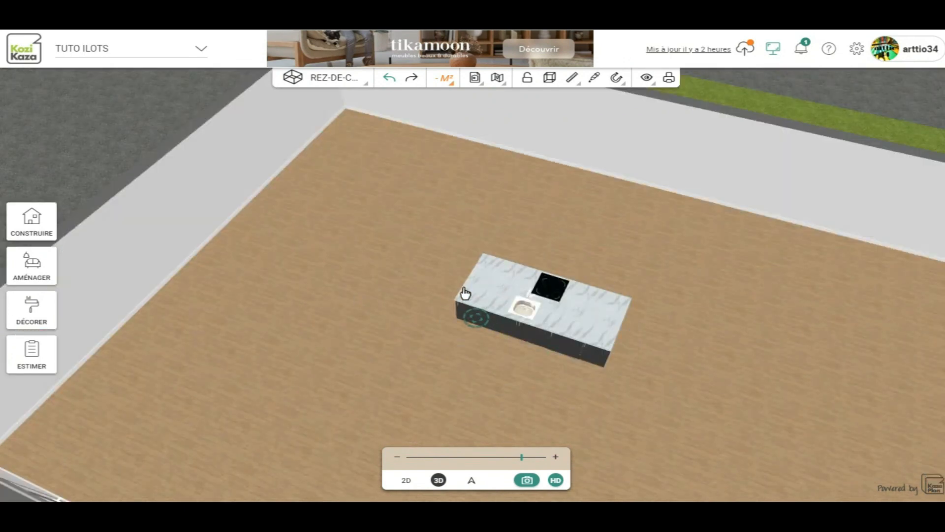
left_click(482, 295)
left_click(482, 295)
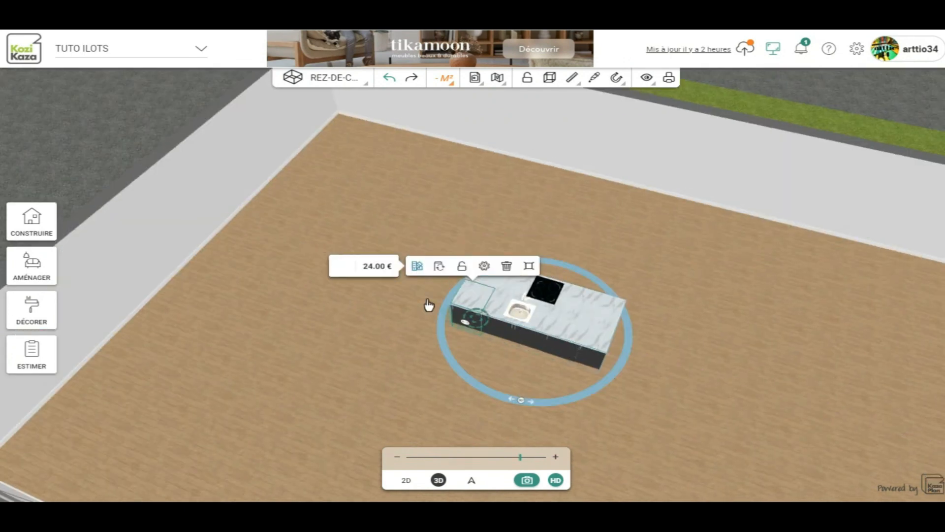
left_click_drag(341, 366, 401, 392)
left_click(474, 297)
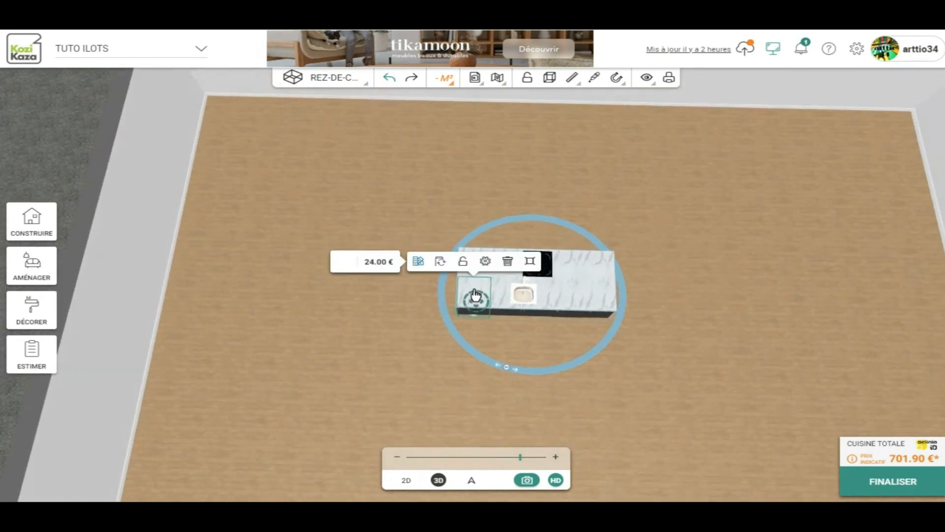
left_click(485, 262)
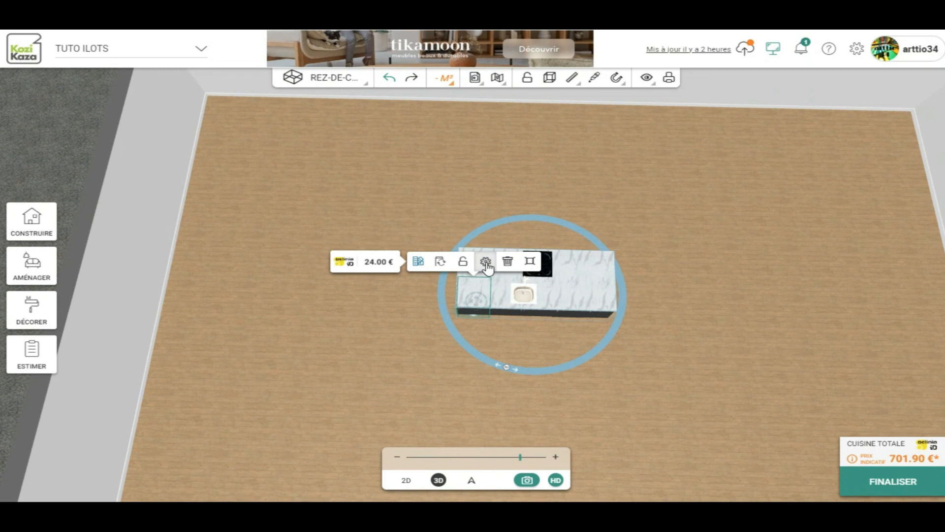
left_click(486, 264)
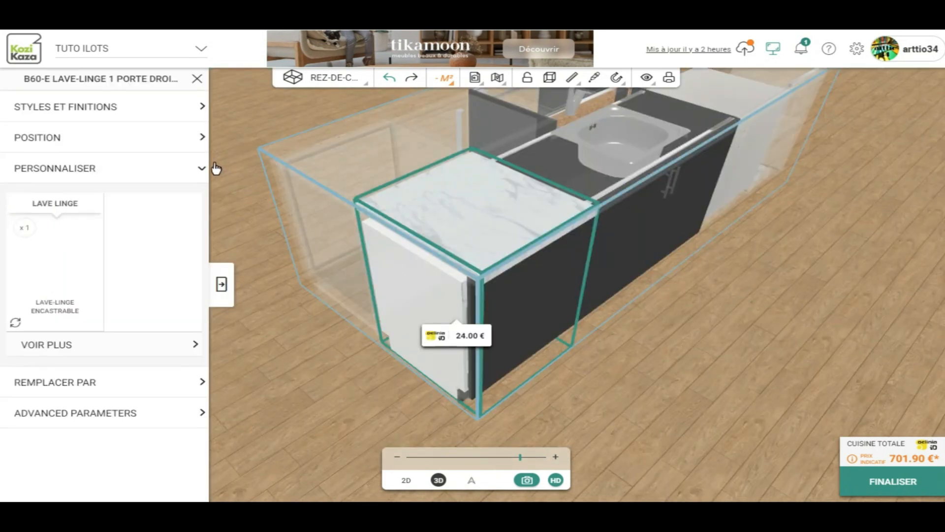
left_click_drag(712, 387, 627, 408)
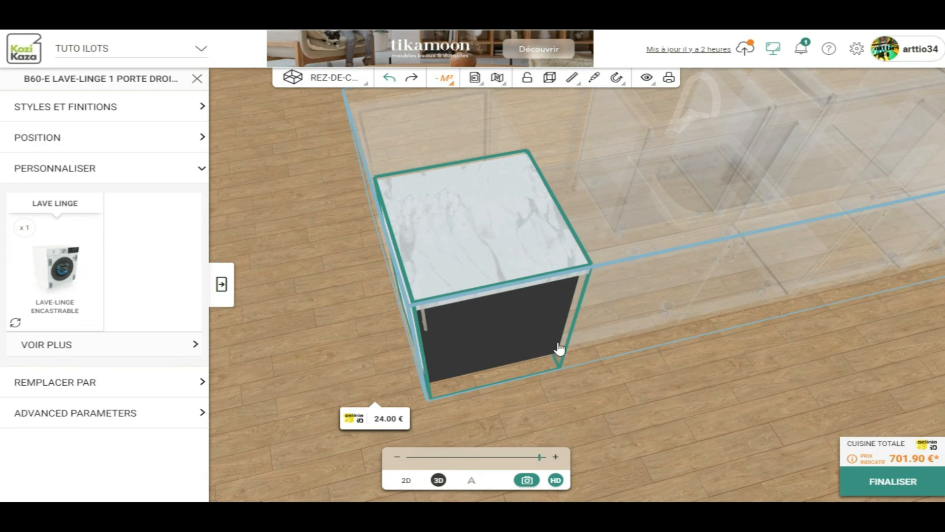
left_click(688, 381)
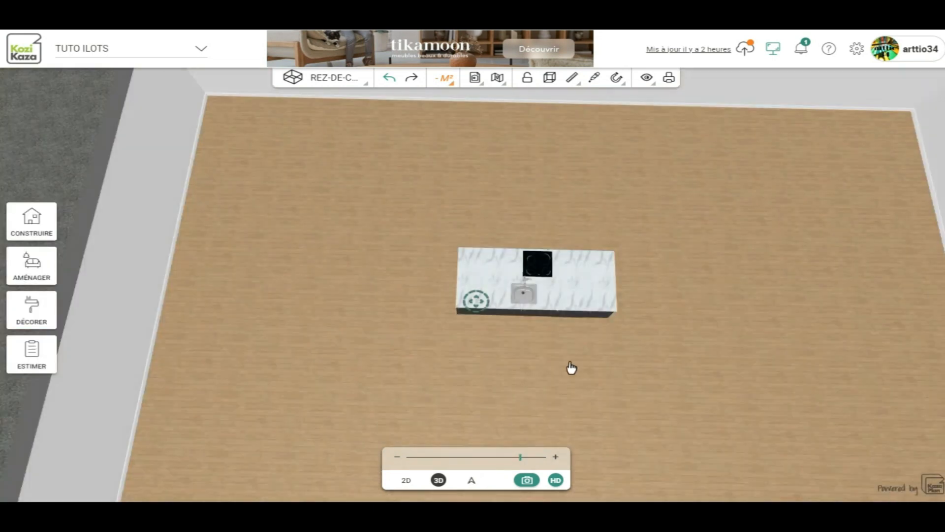
scroll(590, 340, "up", 3)
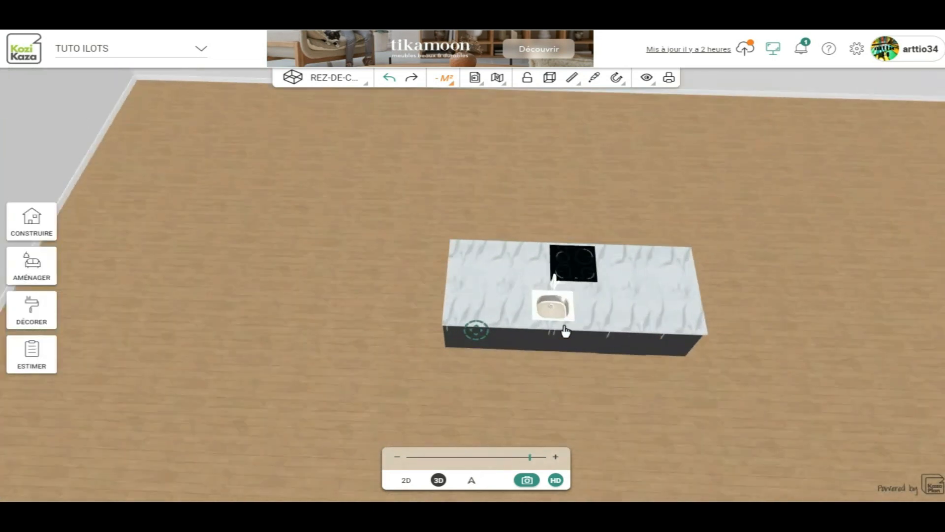
Step: Replace the under-counter refrigerator cabinet in the island's sink-side row with the B60-E LAVE-VAISSELLE dishwasher cabinet and close its settings
left_click(660, 329)
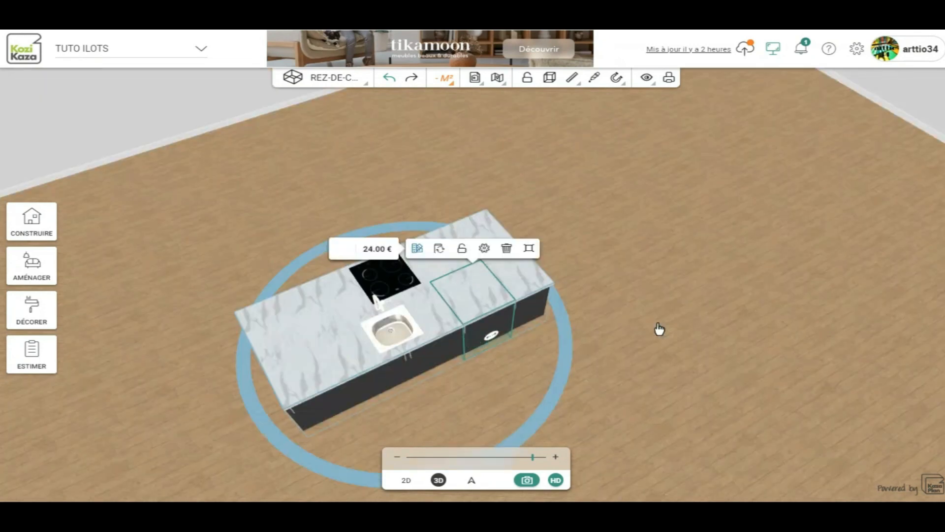
left_click(485, 249)
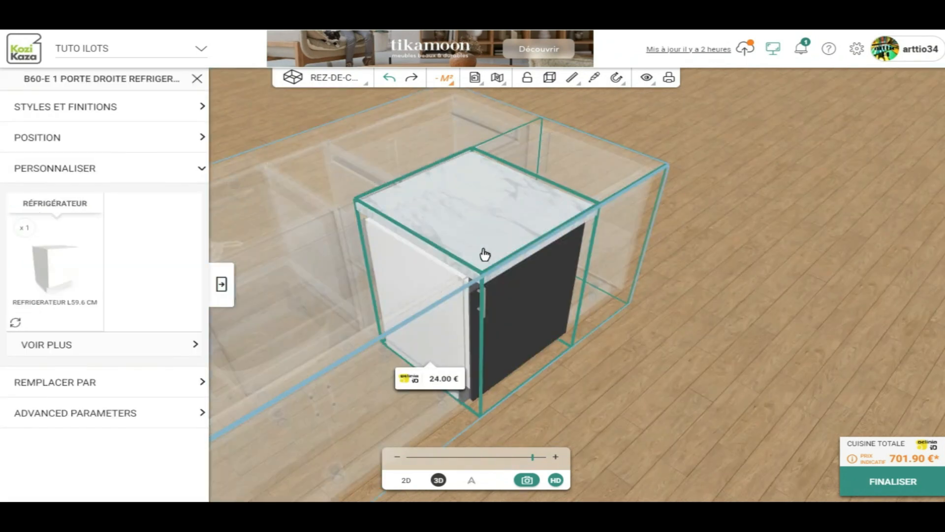
left_click_drag(775, 255, 594, 389)
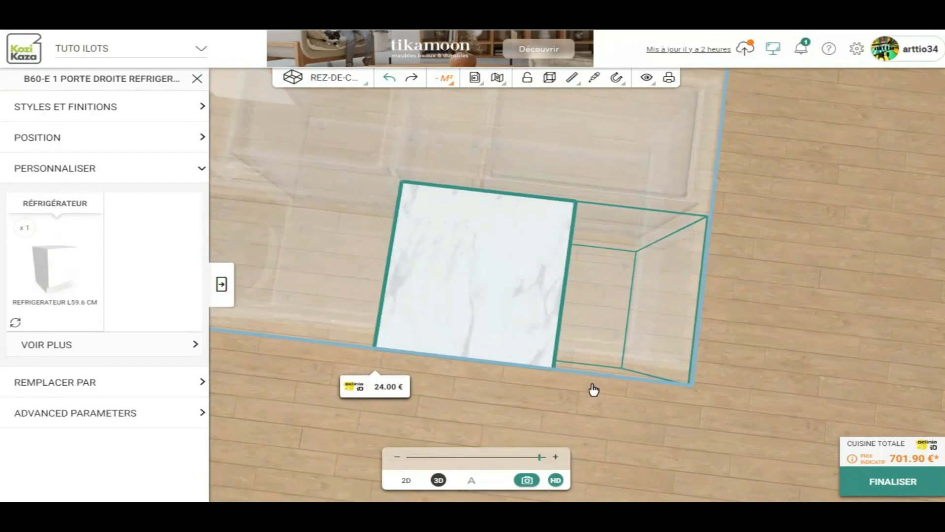
scroll(528, 362, "down", 2)
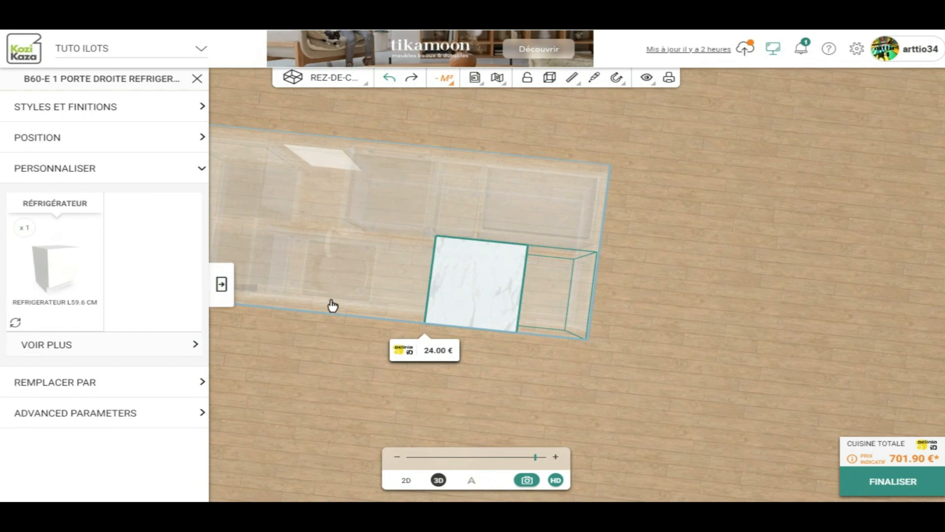
scroll(333, 306, "down", 2)
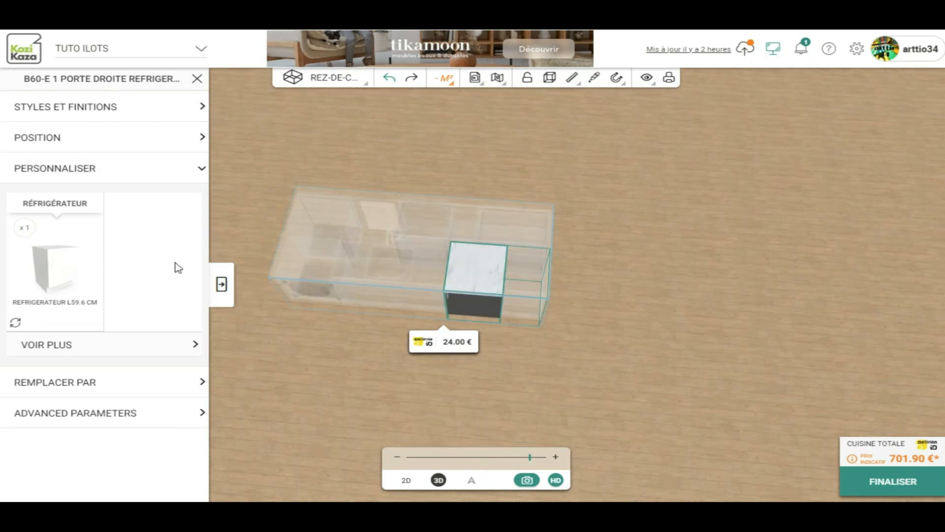
left_click(76, 388)
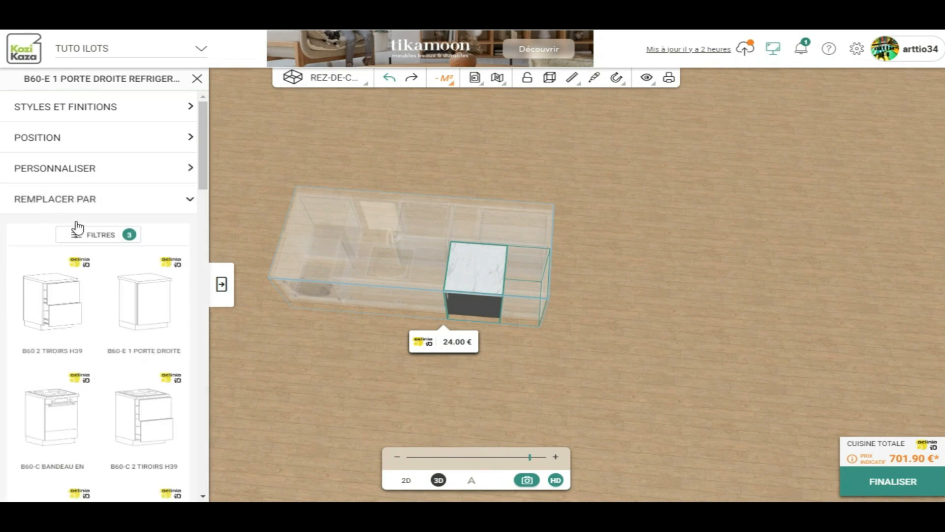
scroll(116, 340, "down", 4)
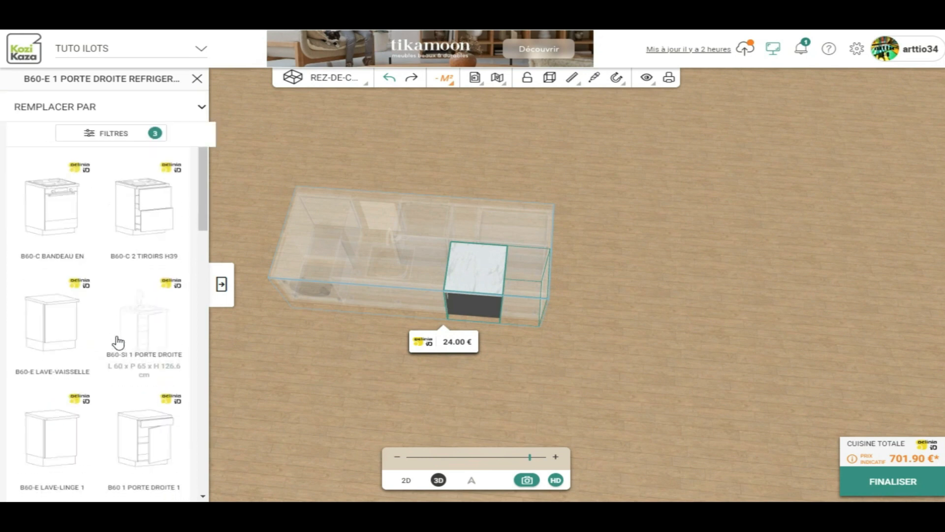
left_click(55, 322)
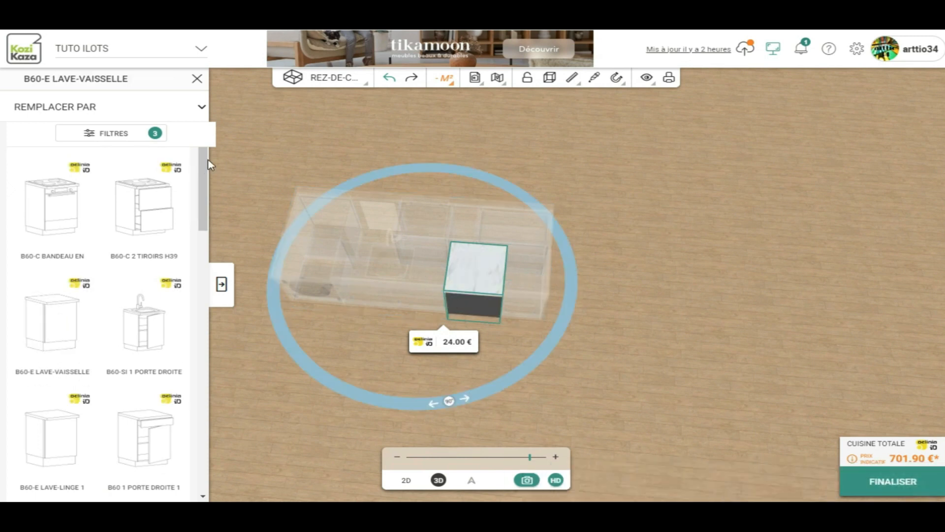
left_click_drag(266, 175, 398, 254)
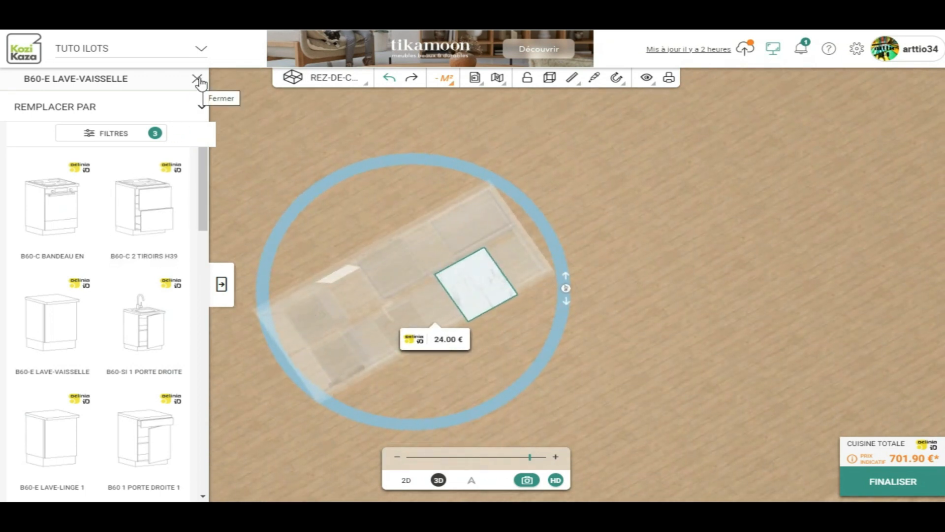
left_click(252, 230)
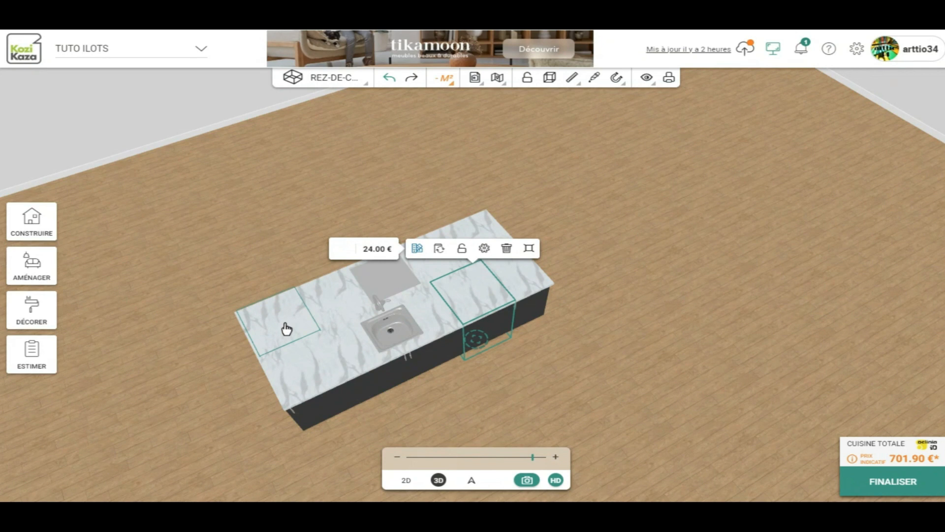
Step: Replace the dishwasher cabinet at the island's hob-side corner with the B60-E 1 PORTE DROITE REFRIGERATEUR cabinet and close its settings
left_click(286, 328)
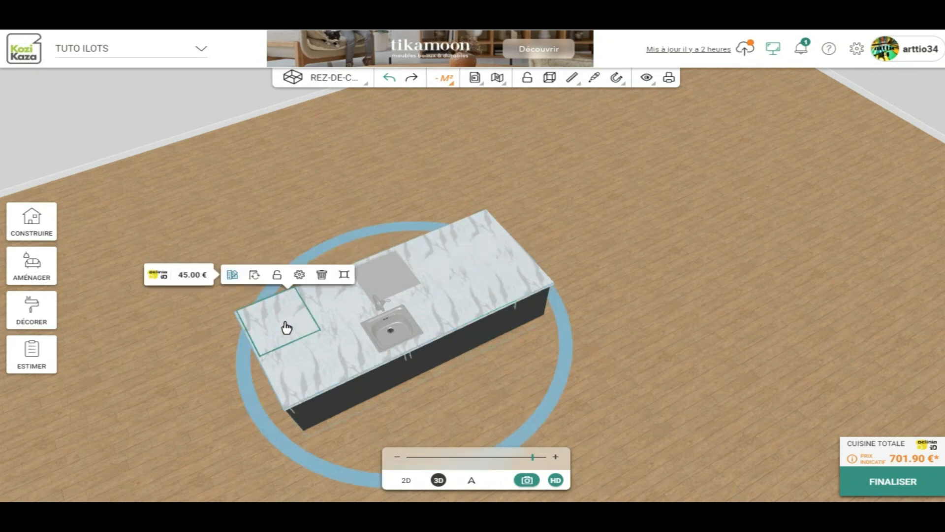
left_click(299, 276)
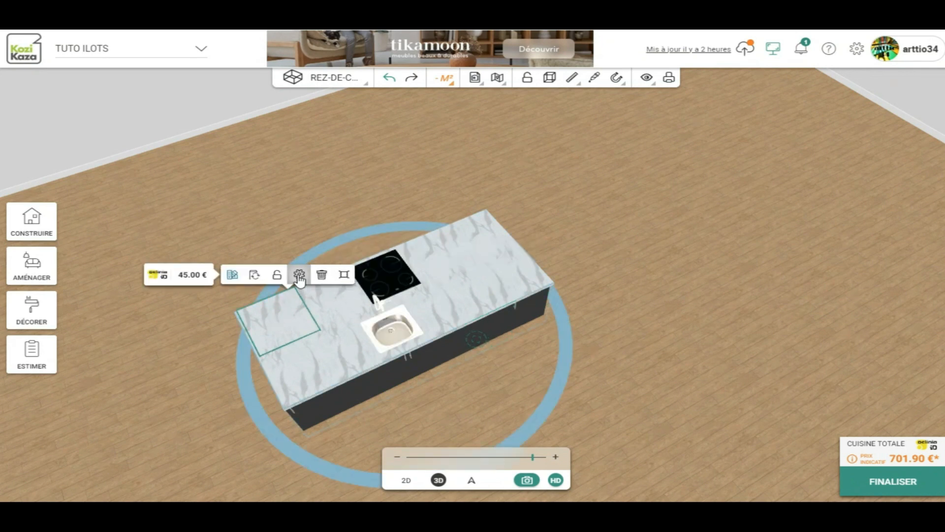
left_click(298, 276)
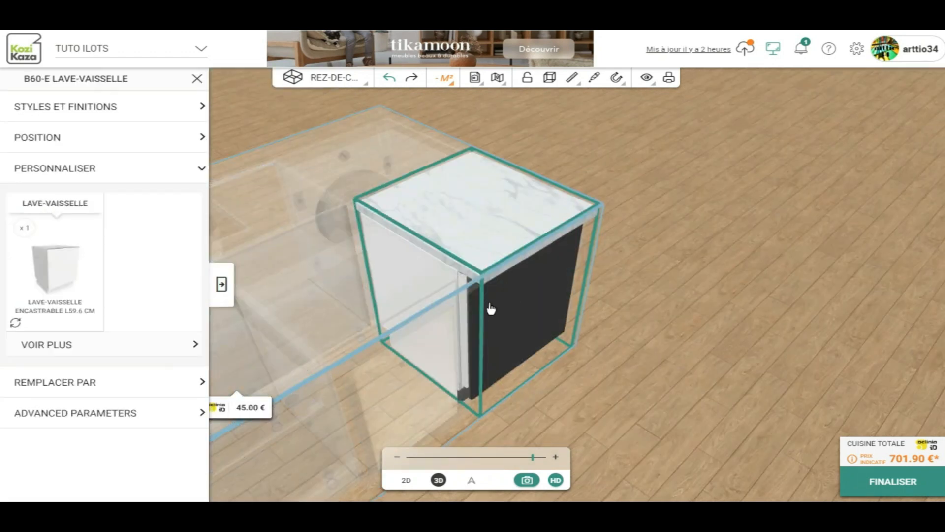
left_click_drag(744, 257, 664, 350)
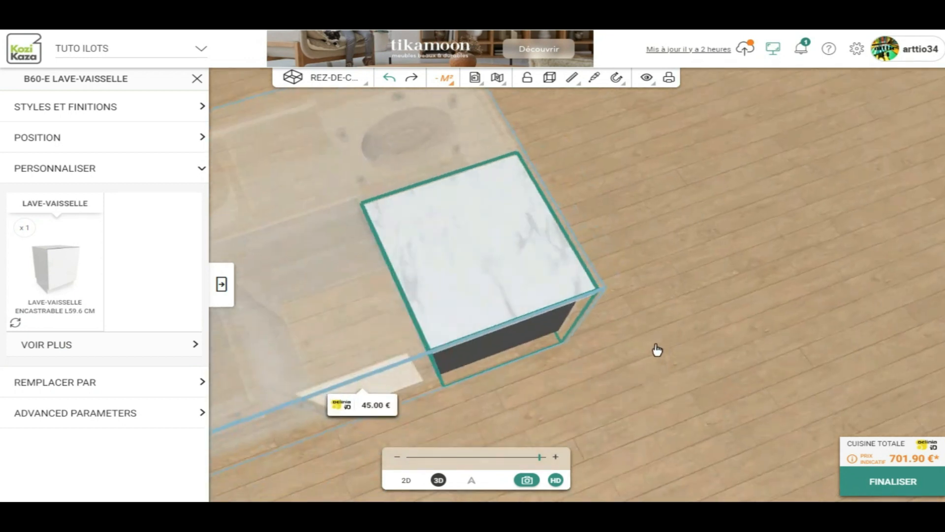
left_click(65, 390)
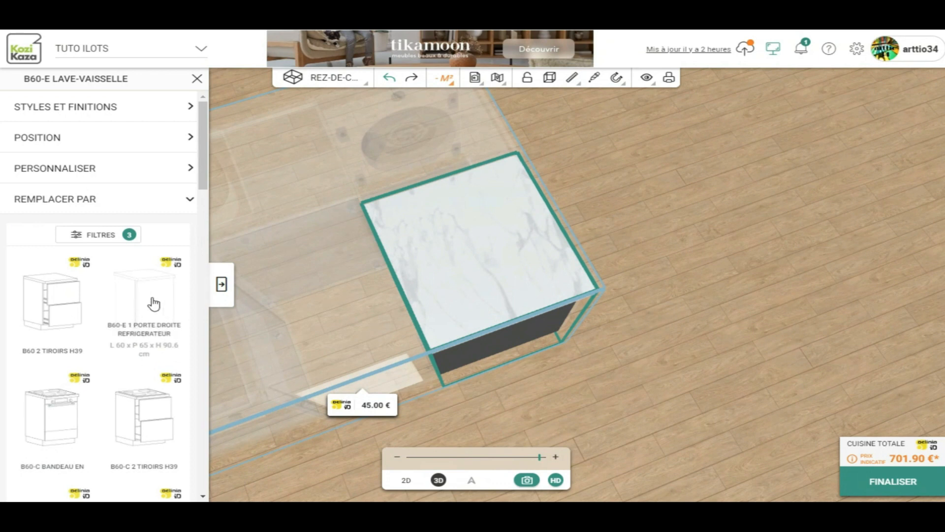
left_click(150, 330)
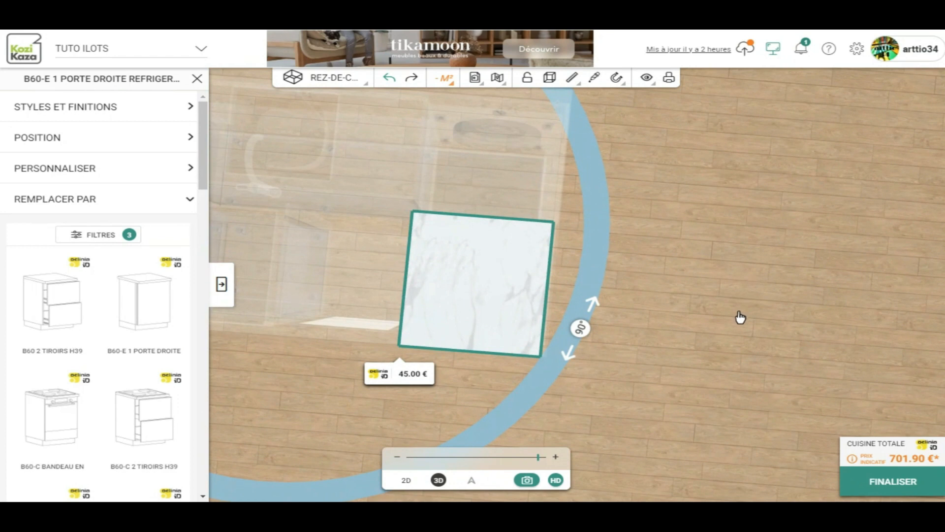
left_click_drag(741, 317, 739, 217)
scroll(720, 344, "down", 3)
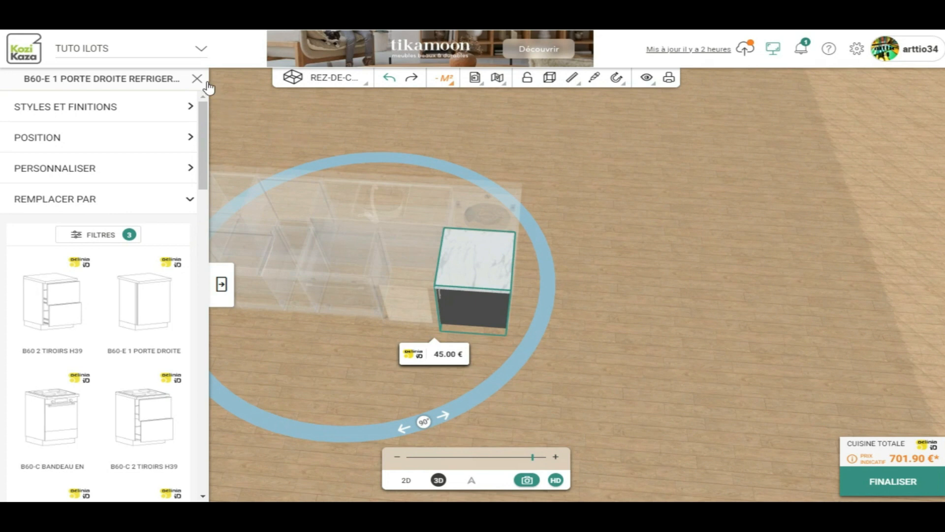
left_click(197, 80)
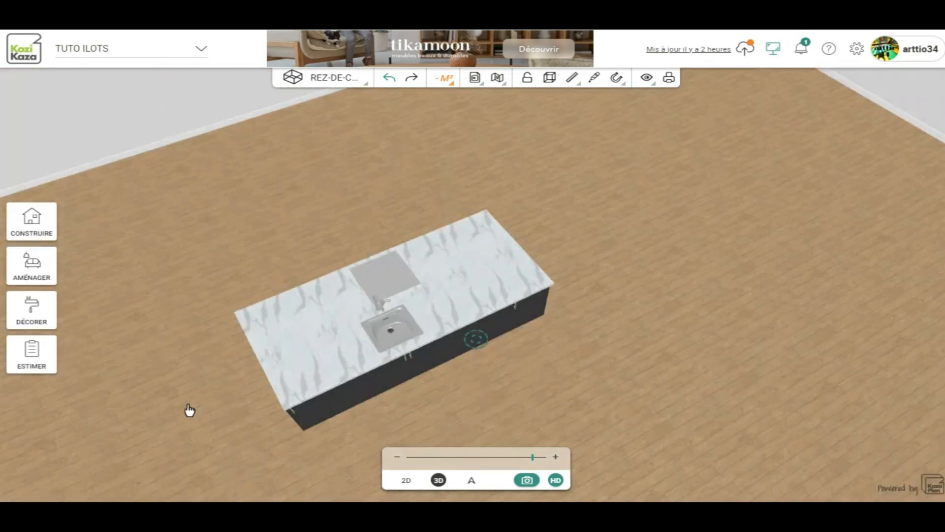
Step: Open the washing-machine cabinet's settings at the island's end, examine its worktop, plinth, front and handle finishes, and close them
left_click_drag(187, 407, 148, 289)
left_click_drag(756, 313, 684, 386)
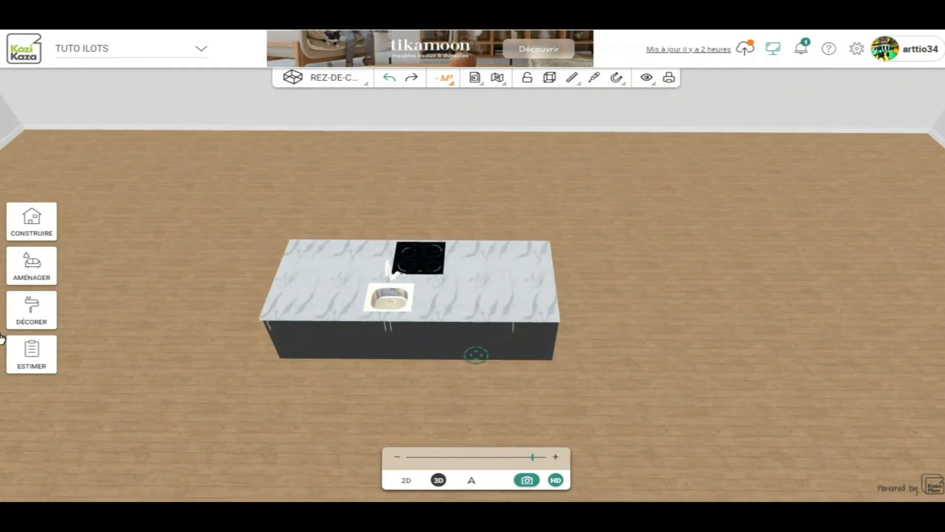
left_click(295, 311)
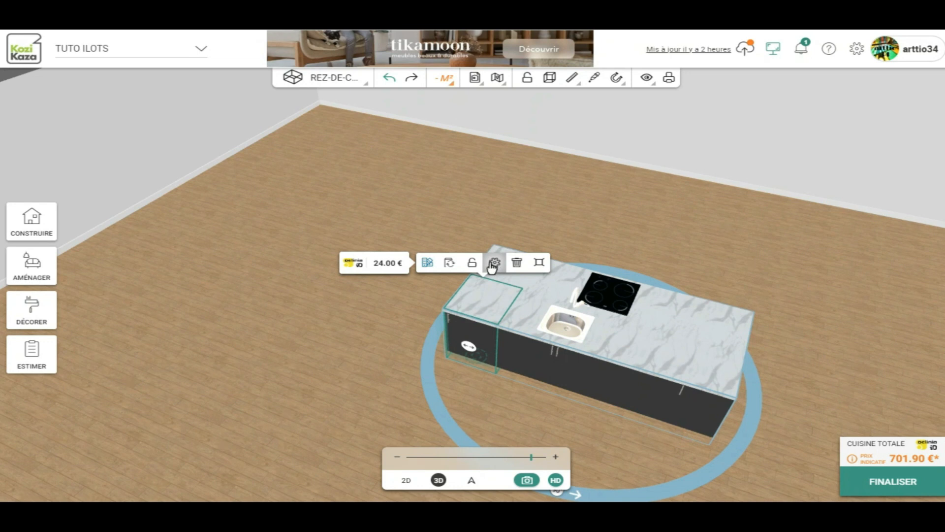
left_click(494, 264)
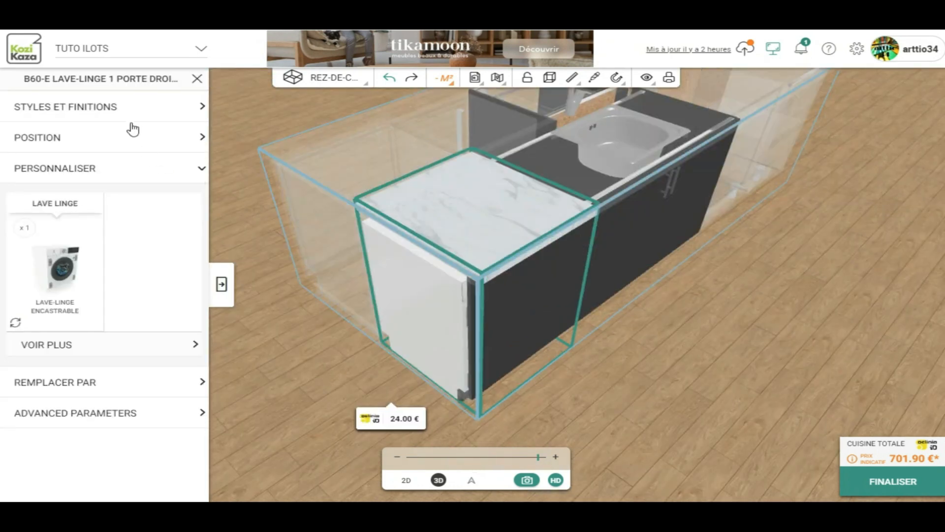
left_click(113, 111)
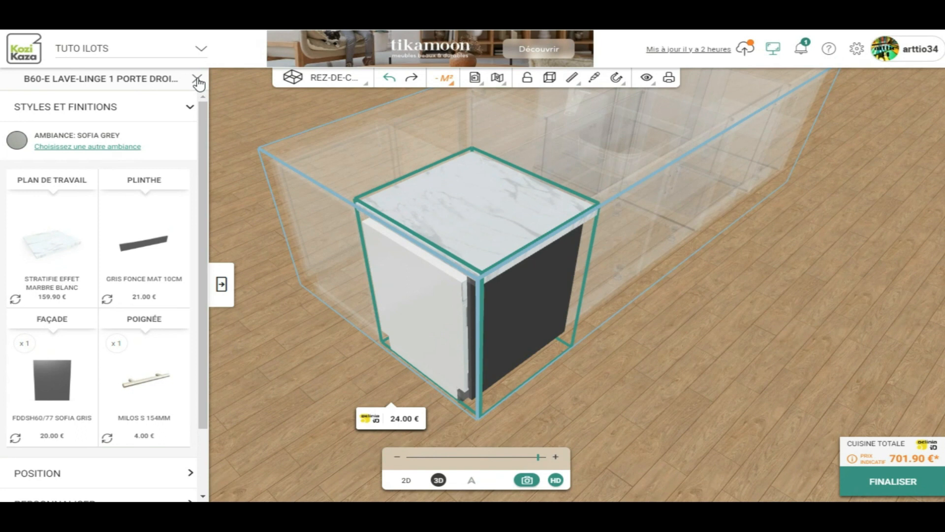
left_click(198, 82)
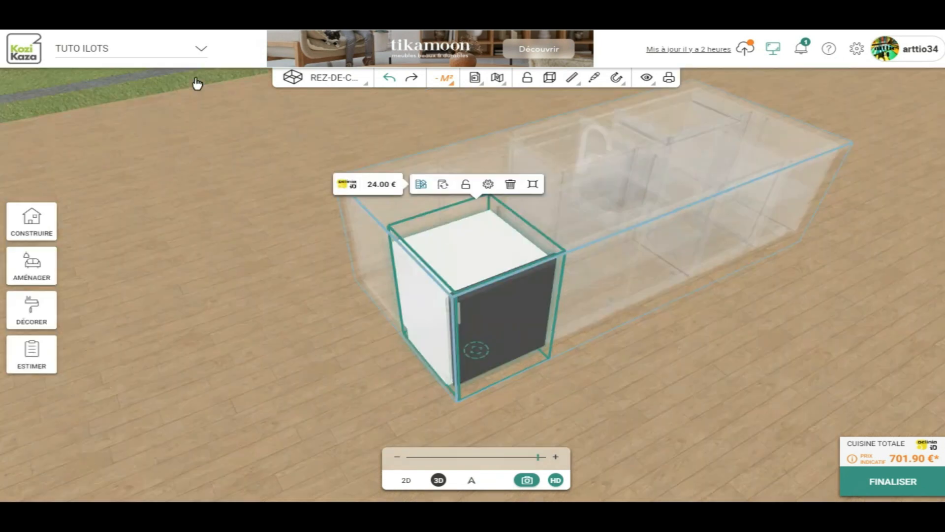
Step: Examine the whole island's styles and finishes while viewing it from several angles, and close the settings
left_click(834, 297)
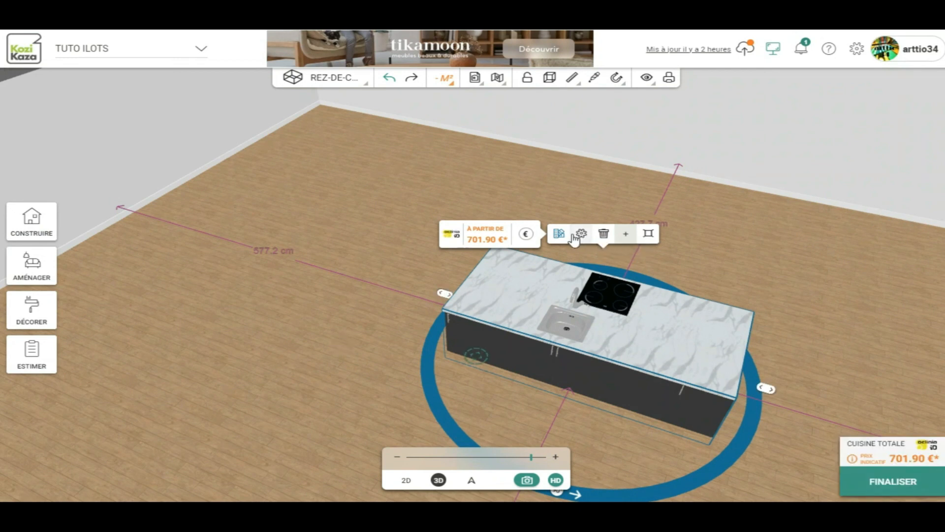
left_click(580, 238)
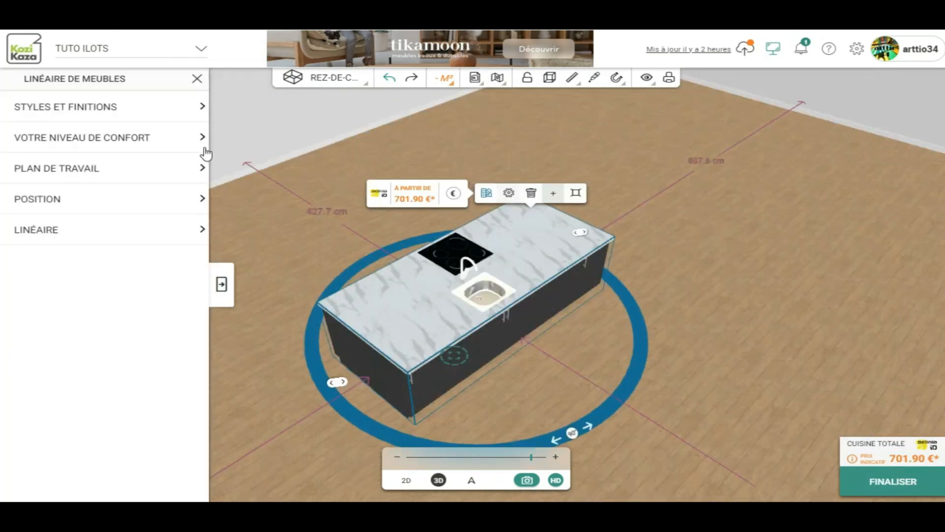
left_click(146, 112)
left_click_drag(856, 253, 729, 321)
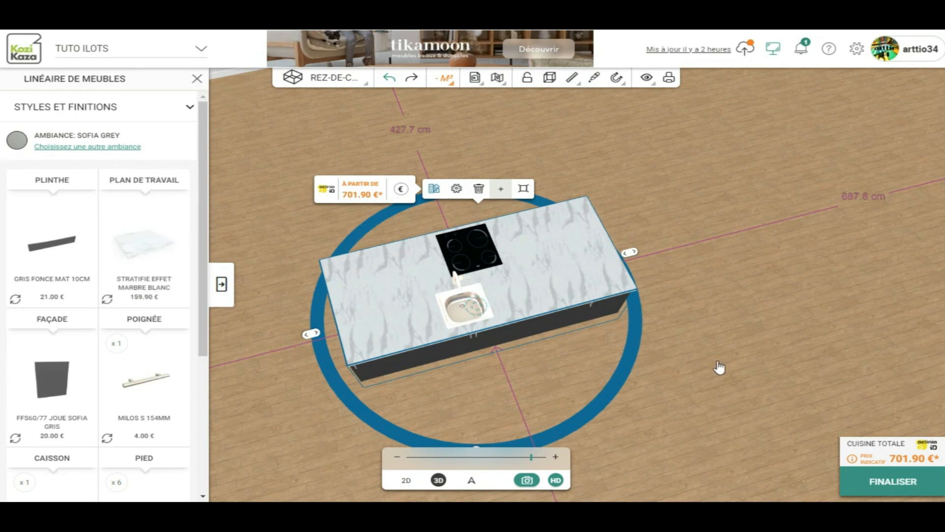
left_click_drag(801, 363, 732, 379)
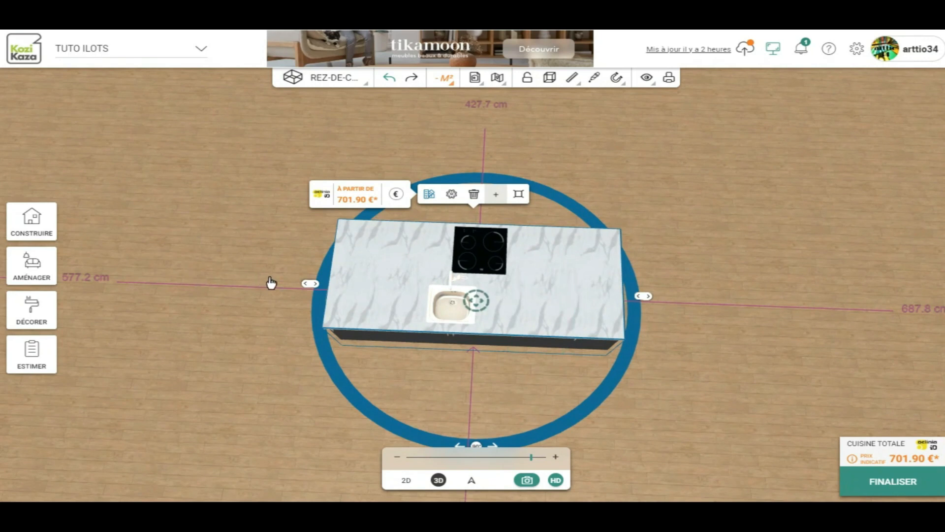
left_click_drag(707, 392, 704, 352)
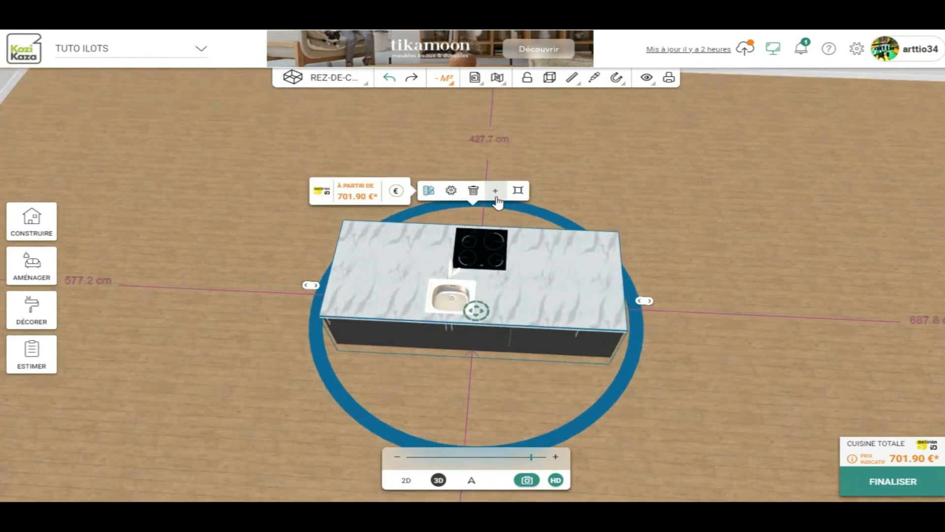
Step: Extend the white marble-effect worktop's DROITE overhang to 25.4 cm and its GAUCHE overhang to 25.7 cm
left_click(451, 192)
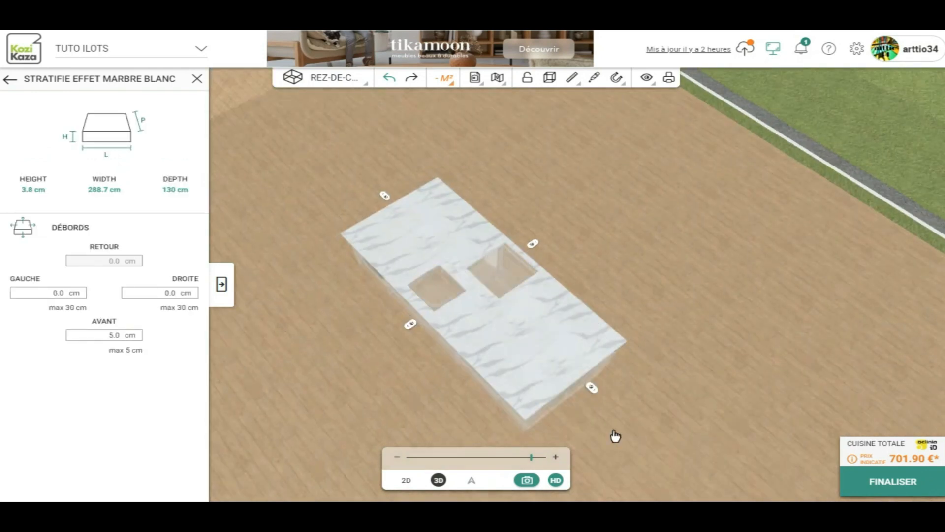
left_click_drag(666, 418, 787, 402)
left_click_drag(648, 297, 665, 305)
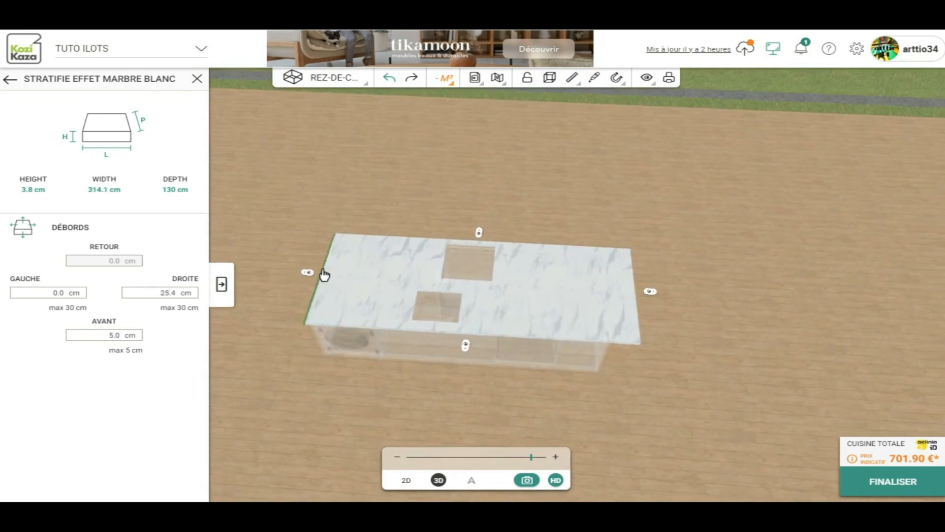
left_click_drag(310, 269, 282, 266)
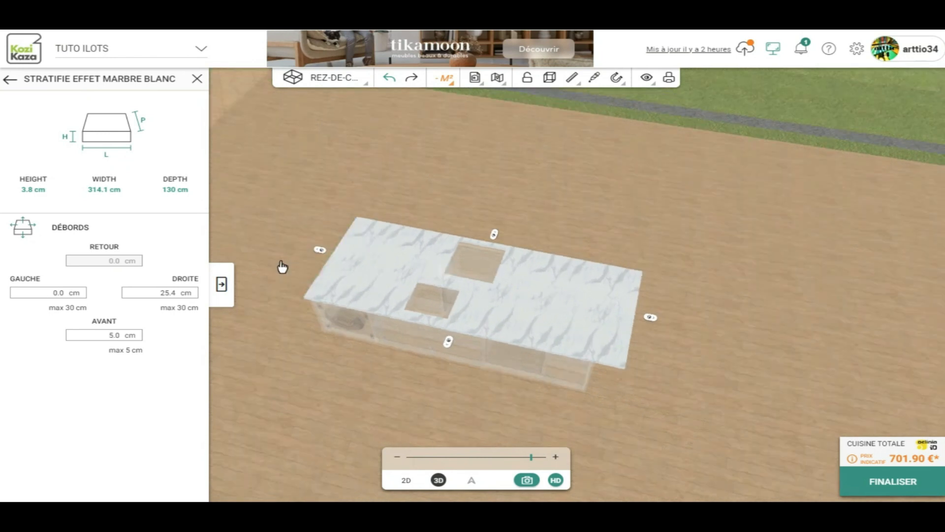
left_click_drag(319, 299, 349, 334)
mouse_move(297, 288)
left_mouse_down()
mouse_move(285, 287)
mouse_move(295, 312)
mouse_move(286, 285)
mouse_move(280, 291)
left_mouse_up()
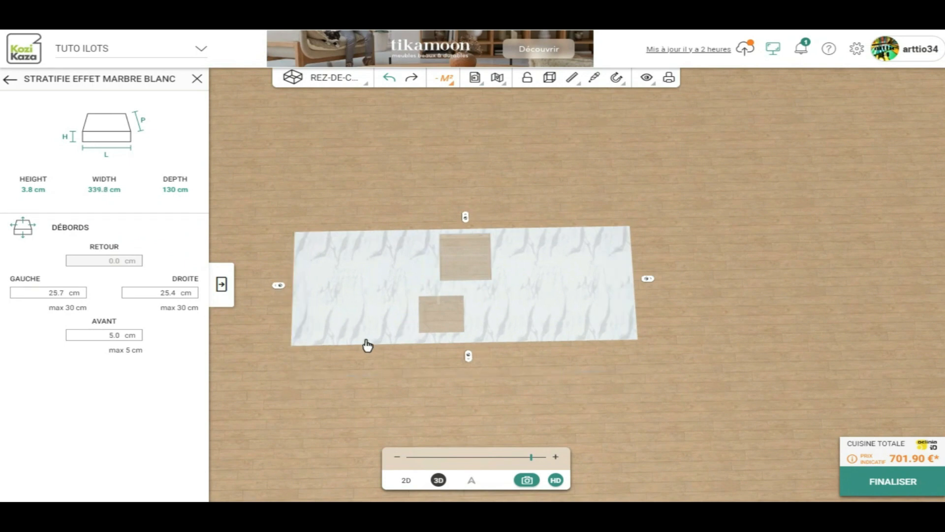
Step: Try to stretch the worktop's overhangs along the island's two long sides
left_click_drag(328, 419, 330, 389)
left_click_drag(476, 221, 476, 205)
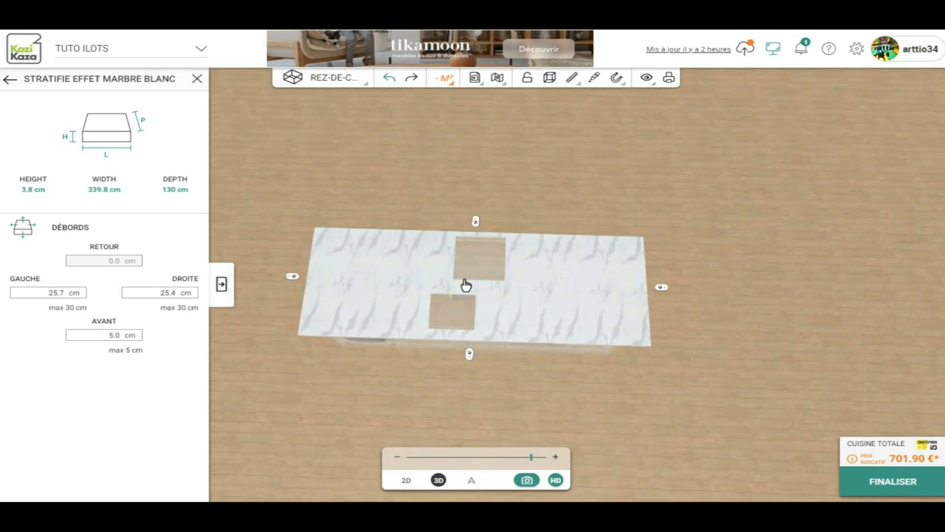
left_click_drag(469, 353, 429, 355)
Step: Change the island's worktop to STRATIFIE BETON CIRE CLAIR MAT, applied to the whole kitchen, and close the settings
left_click(317, 215)
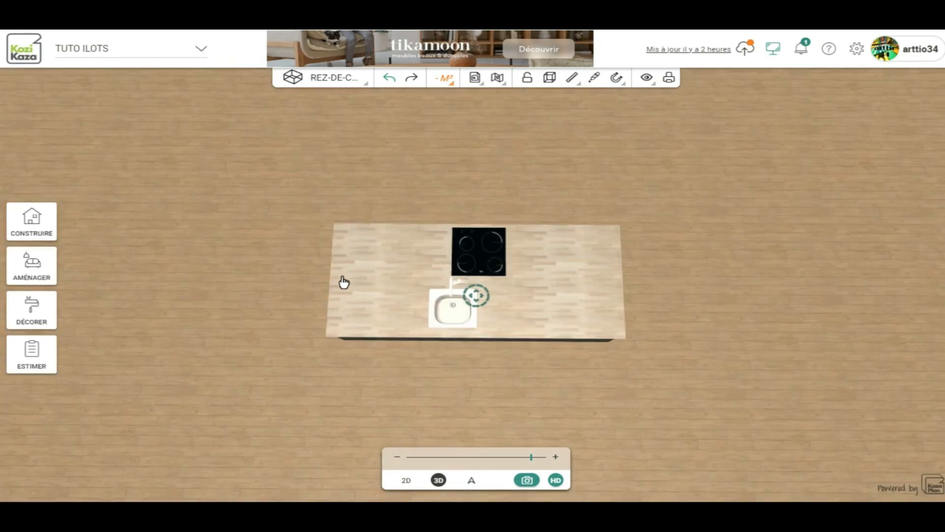
left_click(405, 271)
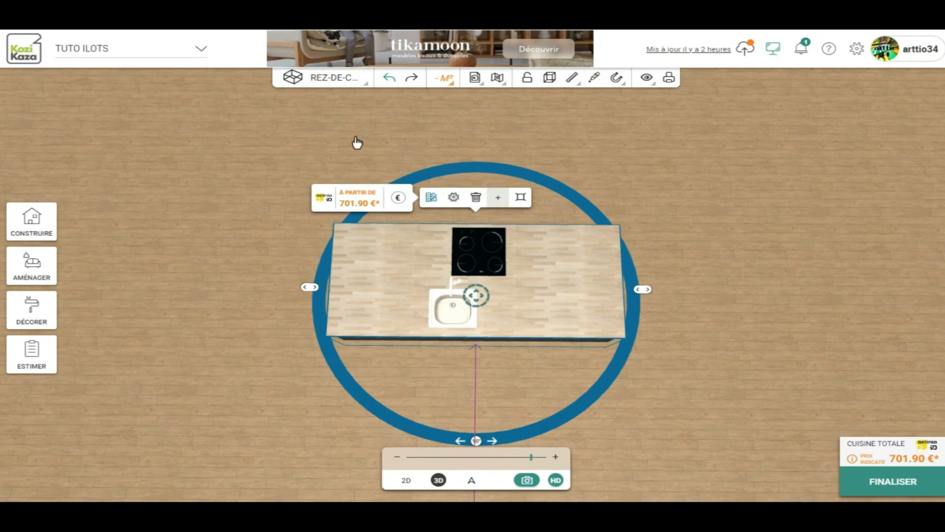
left_click(453, 199)
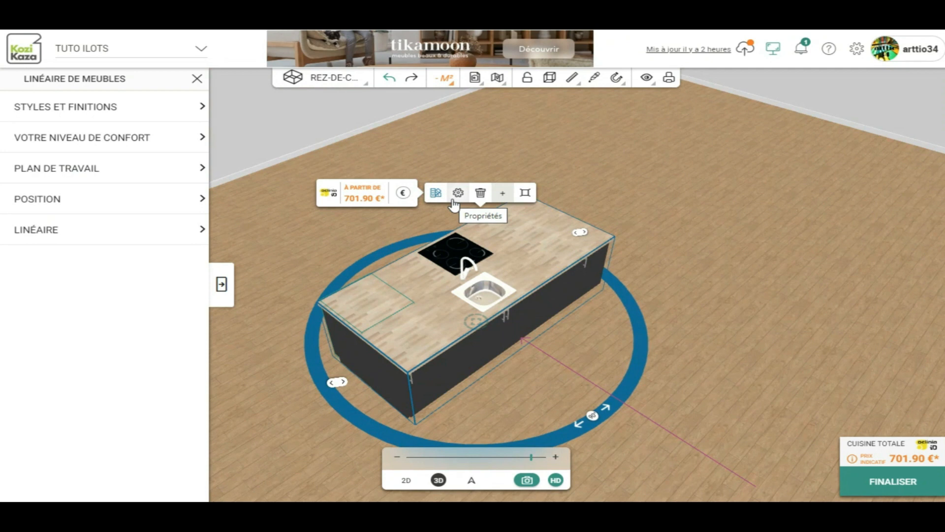
left_click(108, 113)
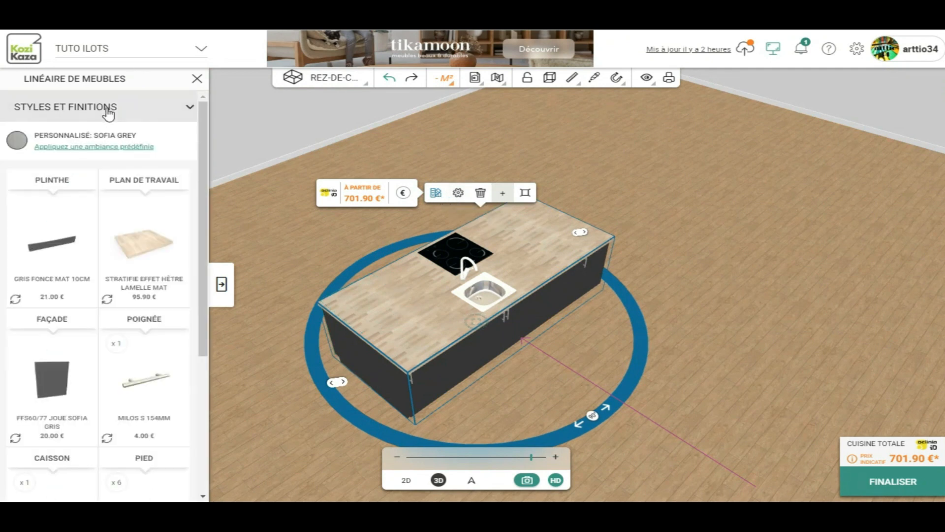
left_click(140, 282)
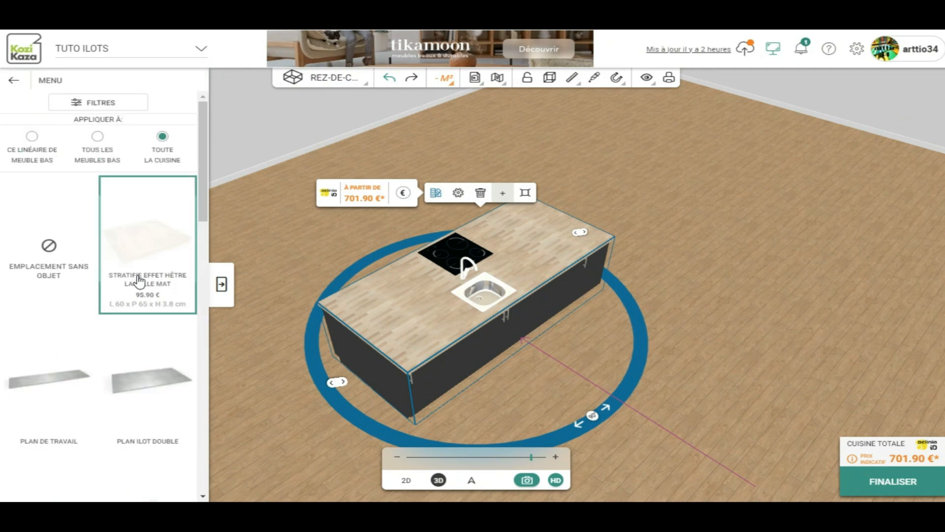
scroll(73, 423, "down", 5)
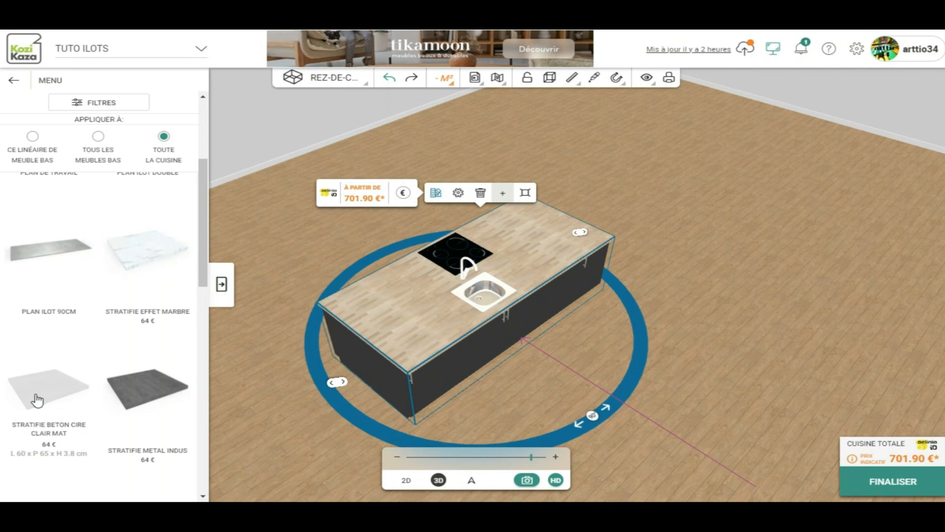
left_click(37, 400)
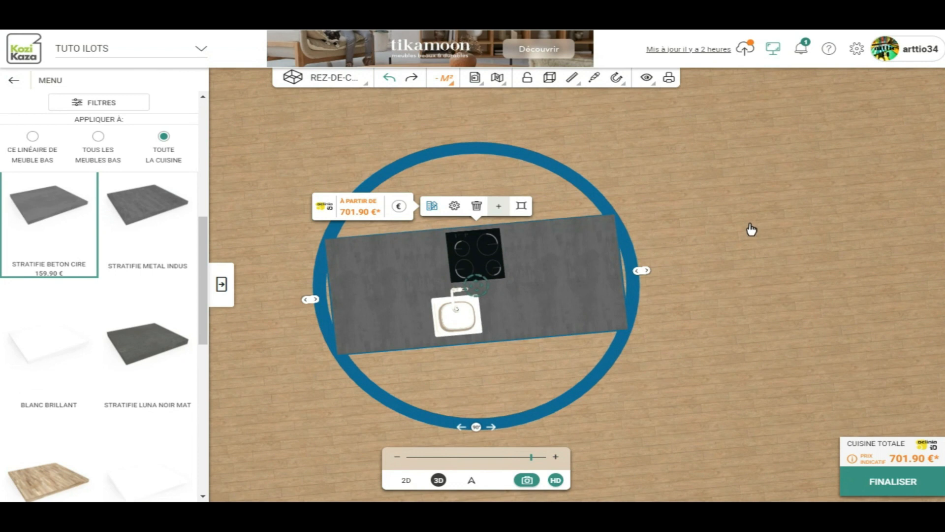
left_click(14, 79)
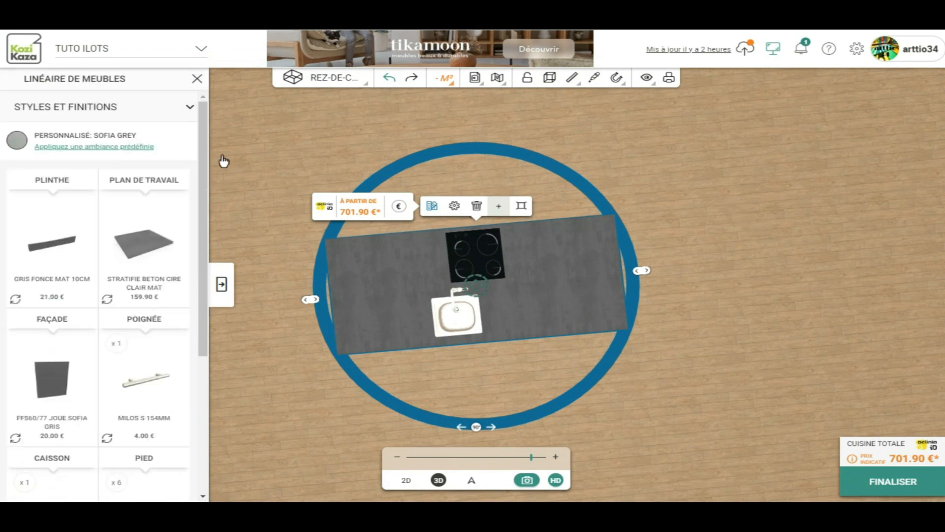
left_click(197, 85)
Step: Replace the B80 two-door, one-drawer cabinet at the island's end with the B80 2 TIROIRS H39 model
left_click_drag(722, 268, 232, 306)
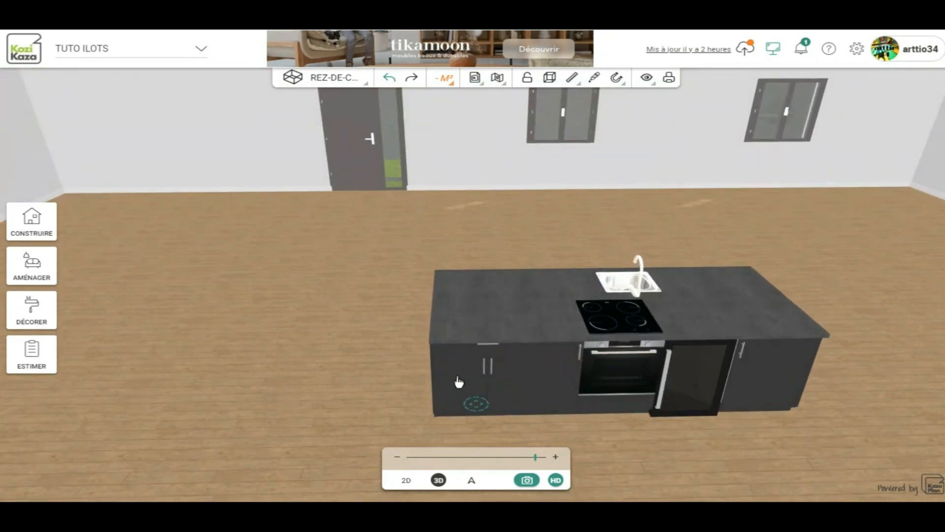
left_click(479, 343)
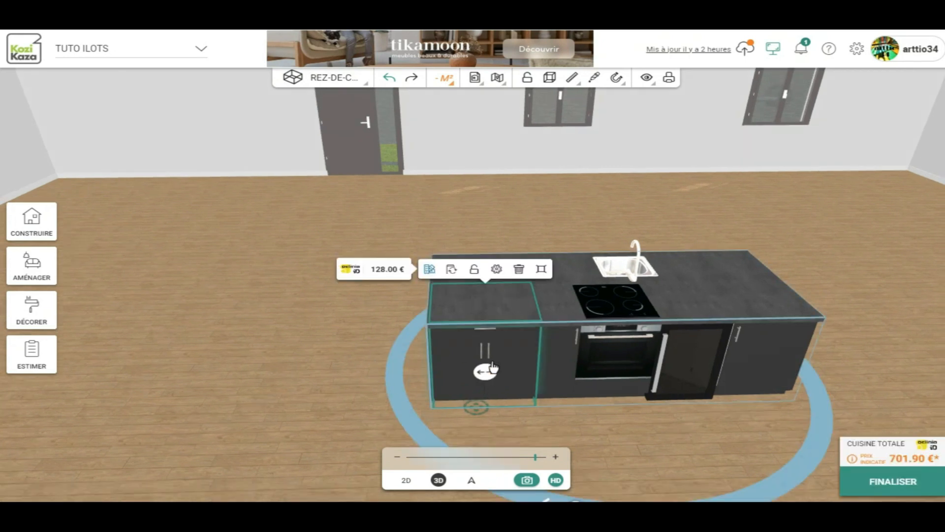
left_click(496, 270)
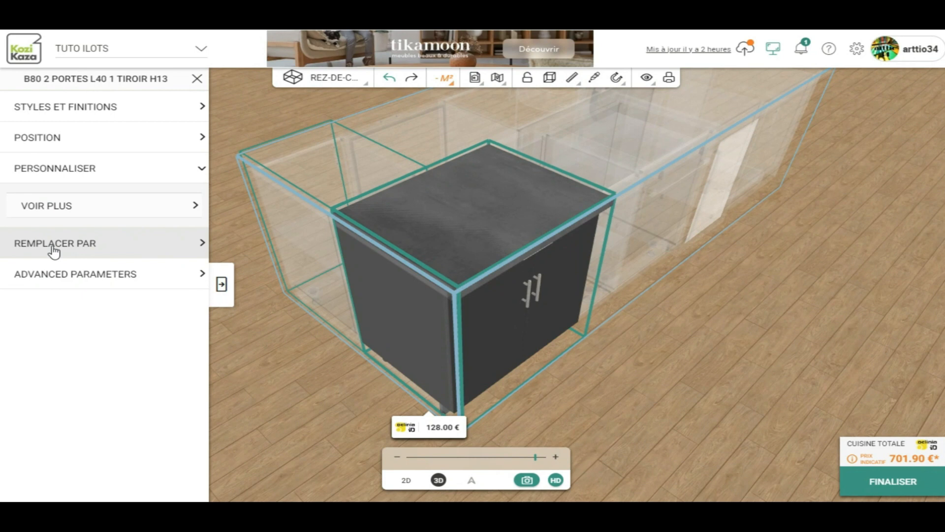
left_click(53, 246)
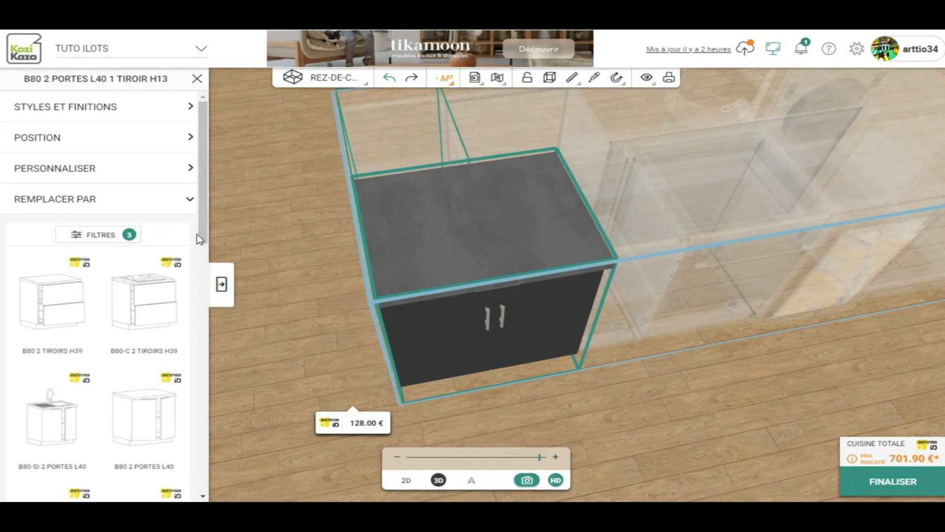
mouse_move(201, 240)
left_mouse_down()
mouse_move(215, 349)
mouse_move(206, 338)
mouse_move(205, 256)
left_mouse_up()
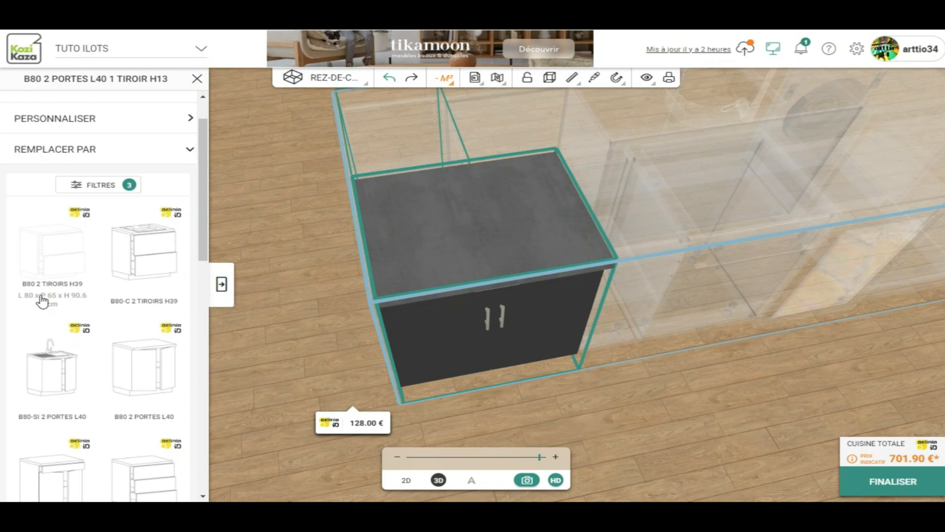
left_click(49, 252)
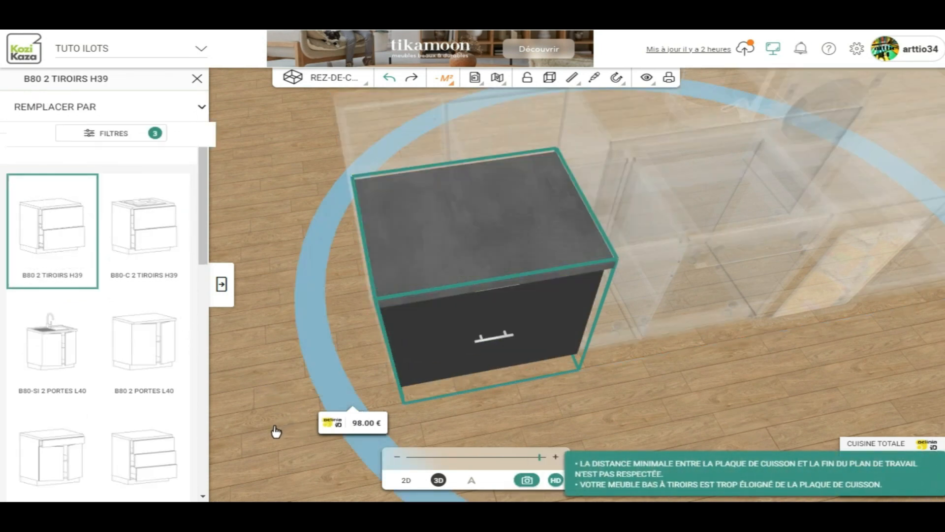
left_click_drag(275, 443, 238, 367)
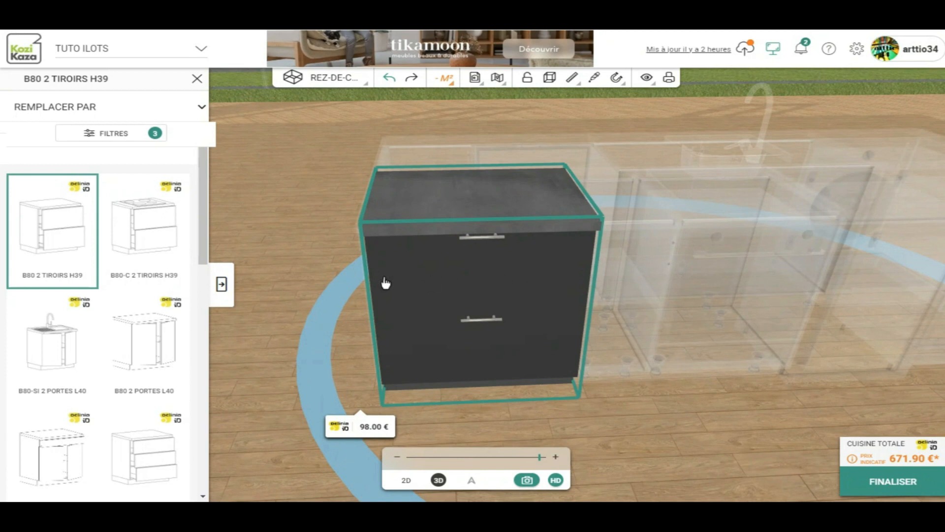
Step: Browse the other replacement models offered for the two-drawer cabinet and close its settings
left_click_drag(205, 217, 204, 339)
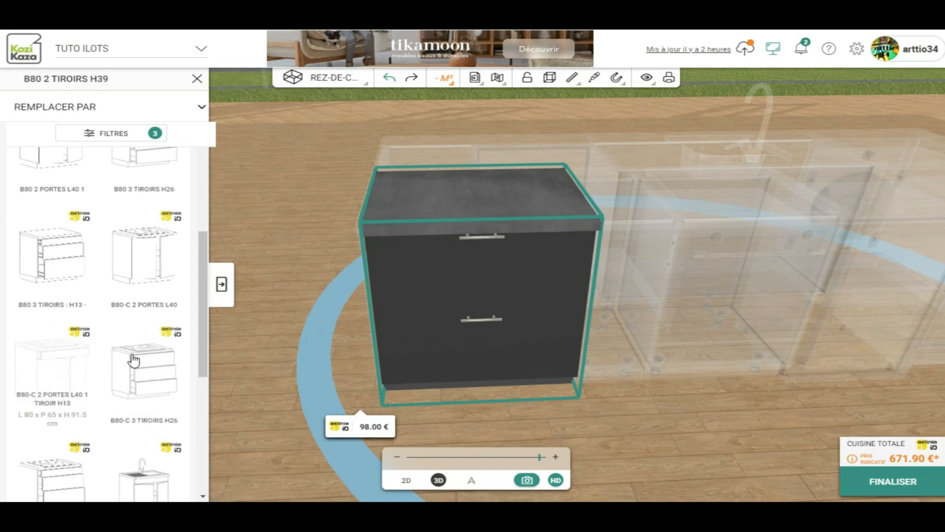
left_click_drag(203, 306, 196, 448)
left_click_drag(203, 408, 203, 157)
scroll(202, 123, "up", 2)
left_click(197, 79)
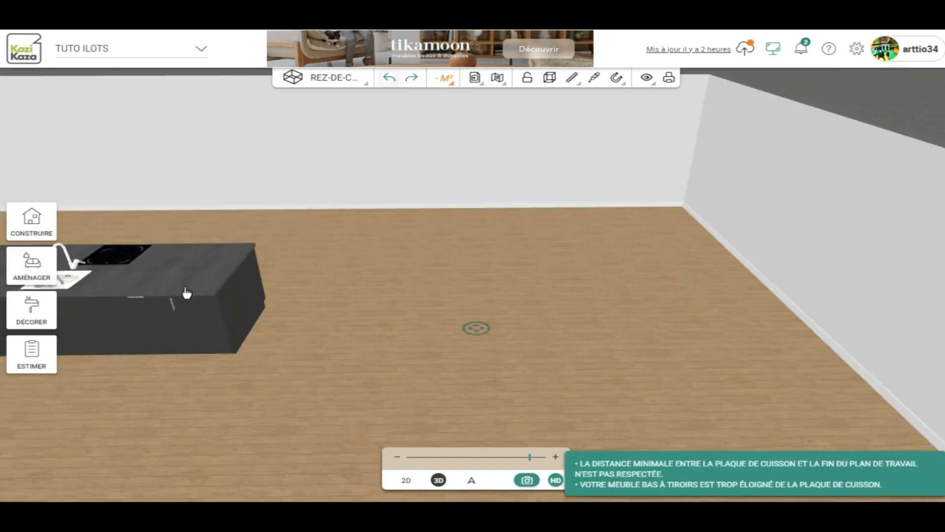
Step: Start a new kitchen island from the quick stretchable kitchen range, using the face-to-face seating composition
left_click(30, 275)
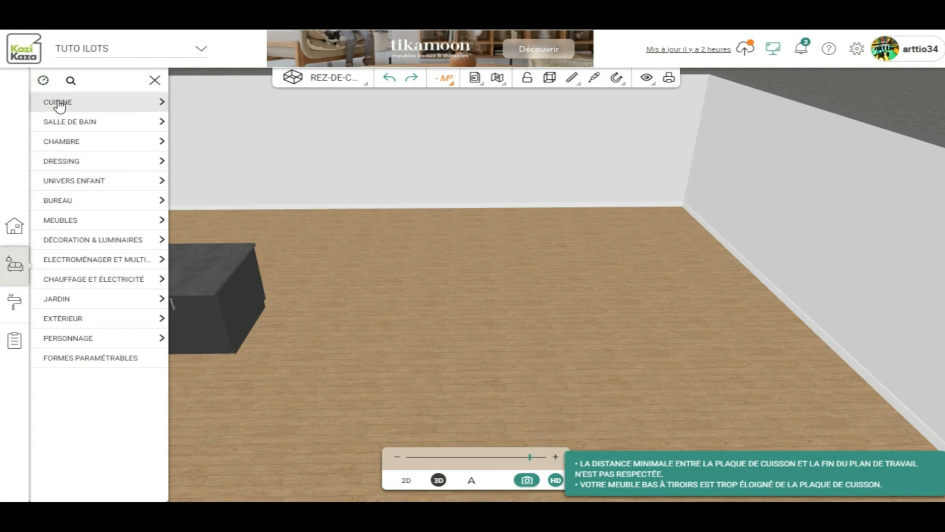
left_click(59, 103)
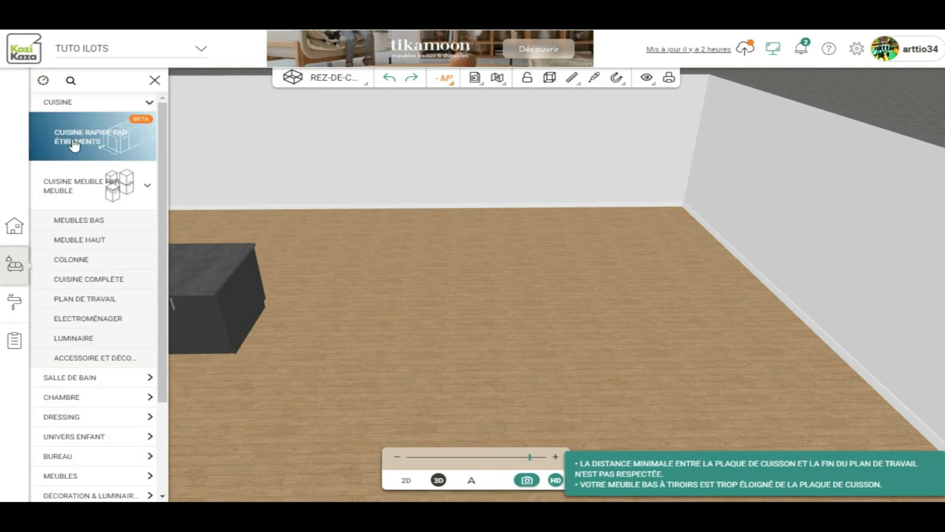
left_click(74, 144)
left_click(184, 396)
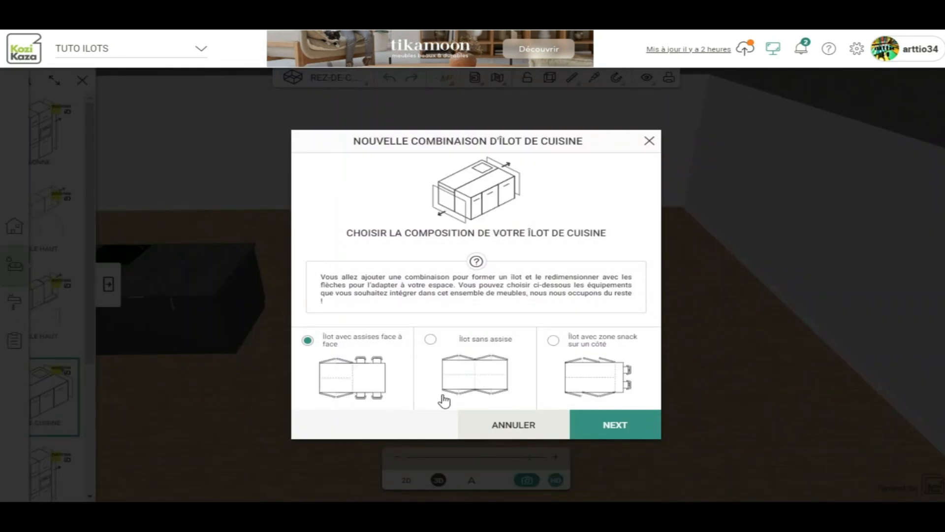
left_click(601, 427)
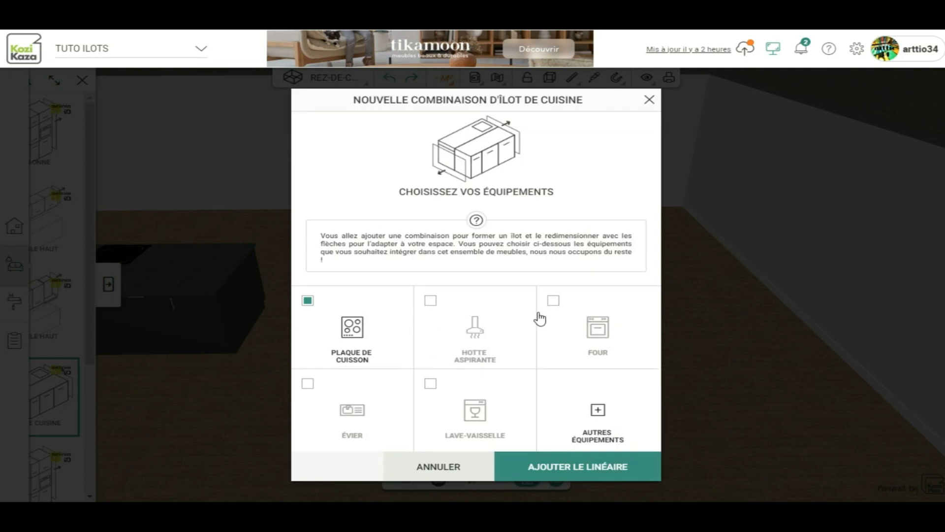
Step: Include an oven, sink and dishwasher alongside the hob, and add the new island to the room beside the existing one
left_click(554, 301)
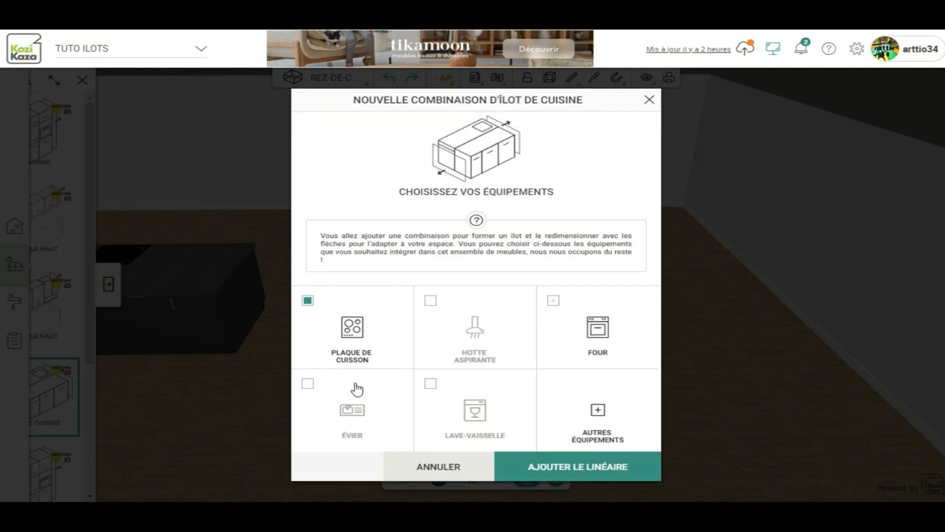
left_click(306, 385)
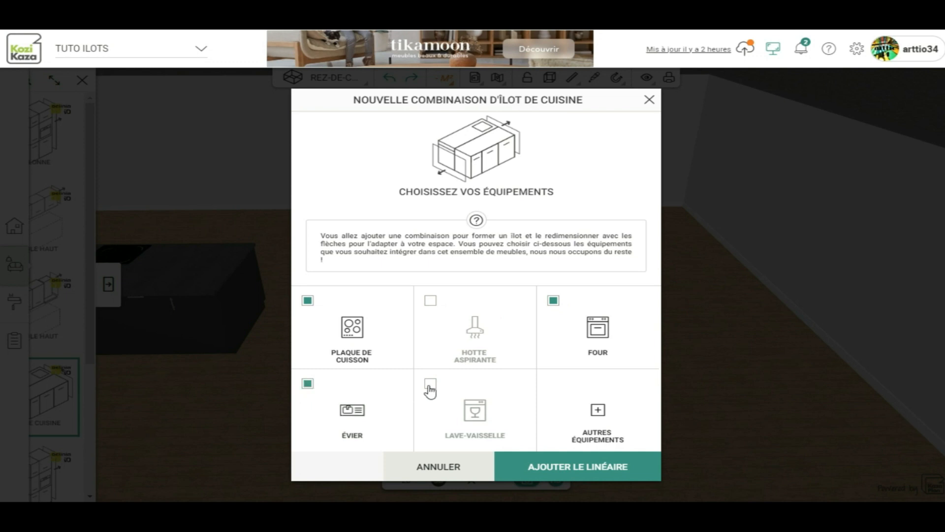
left_click(430, 383)
left_click(561, 474)
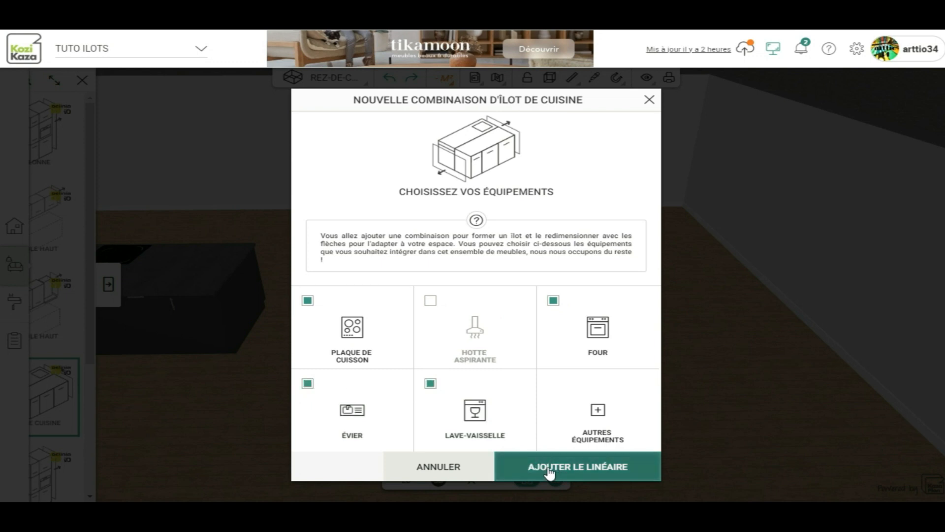
left_click(550, 472)
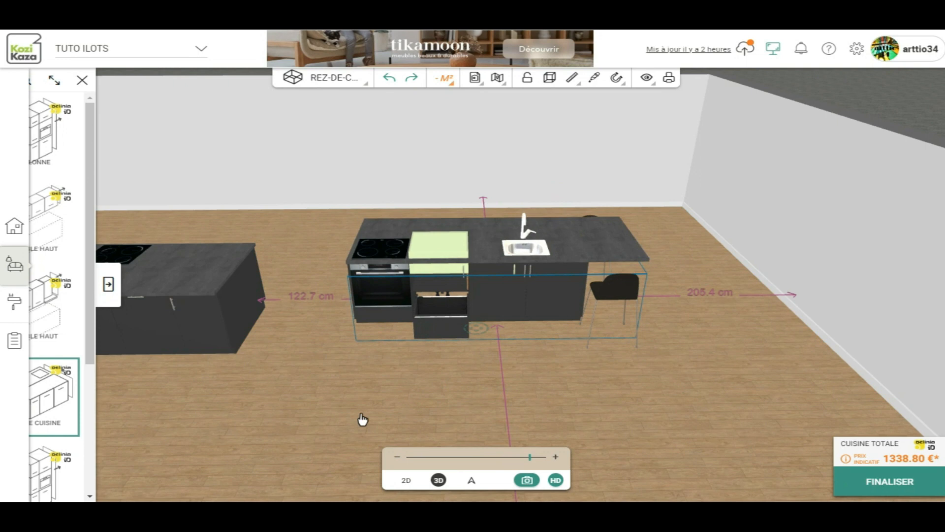
left_click(300, 394)
Step: Close the catalogue and delete the original island without seating
left_click_drag(306, 360, 326, 413)
left_click(172, 306)
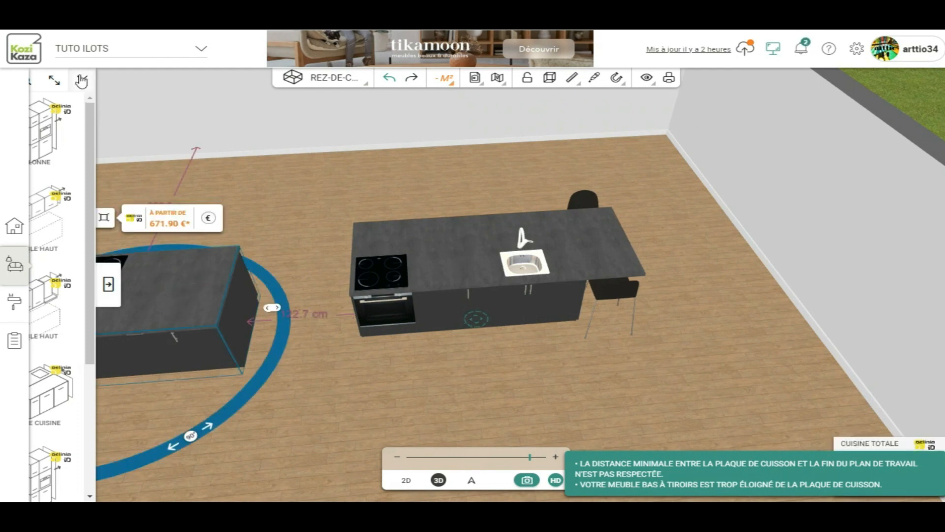
left_click(83, 83)
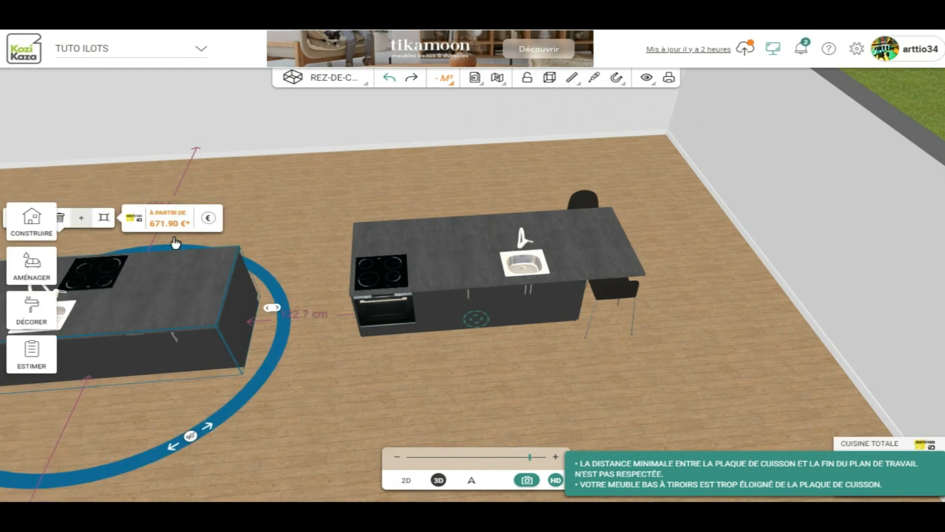
left_click(60, 218)
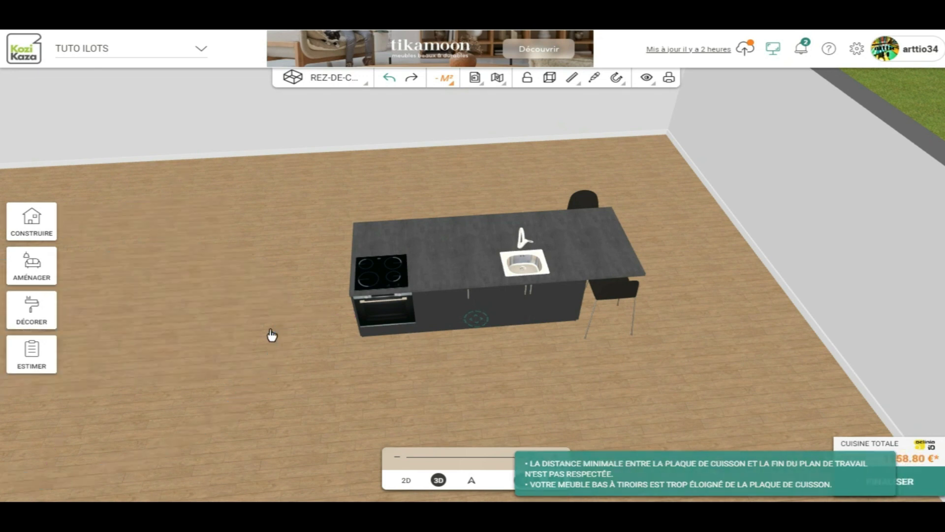
Step: Move the seated island so its seating end is about 436.6 cm from the facing wall
left_click(448, 258)
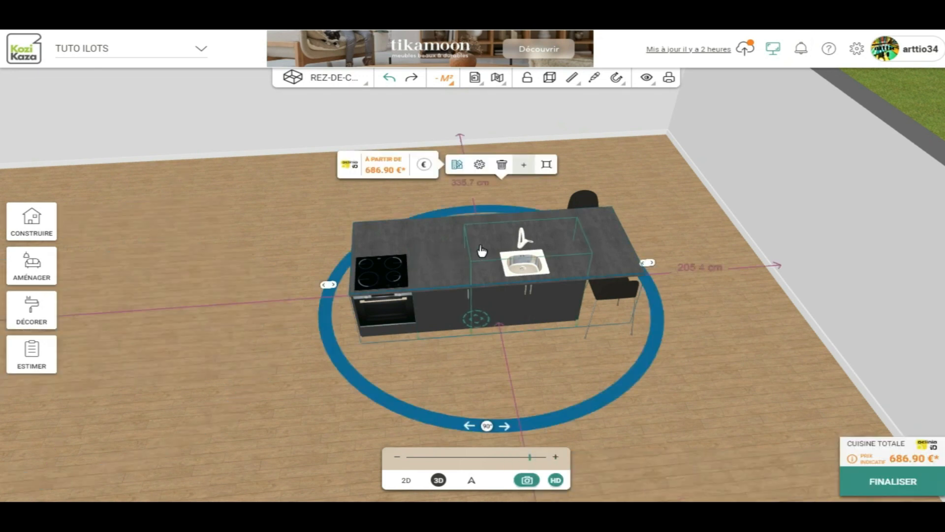
left_click_drag(475, 254, 256, 282)
left_click_drag(564, 345, 550, 367)
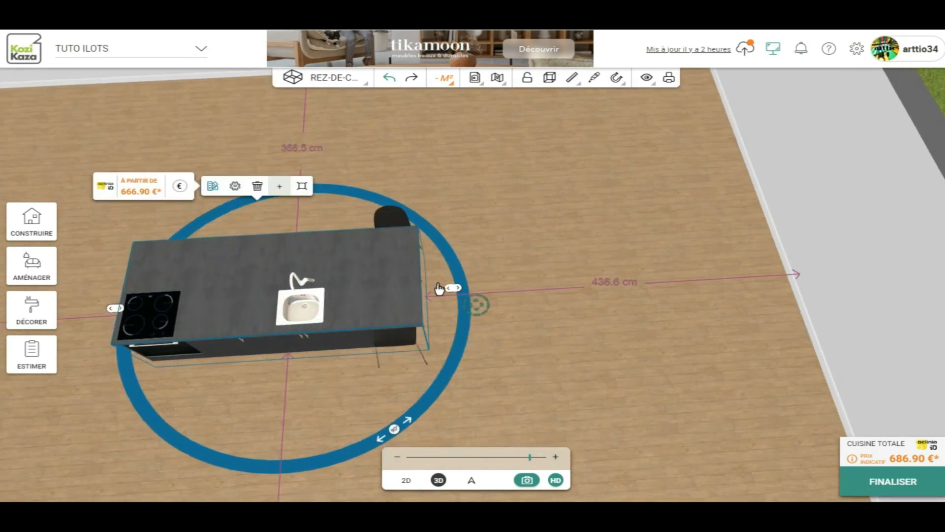
Step: Stretch the island's seating end to about 309 cm from the facing wall, making room for two pairs of facing chairs
left_click_drag(458, 290, 542, 291)
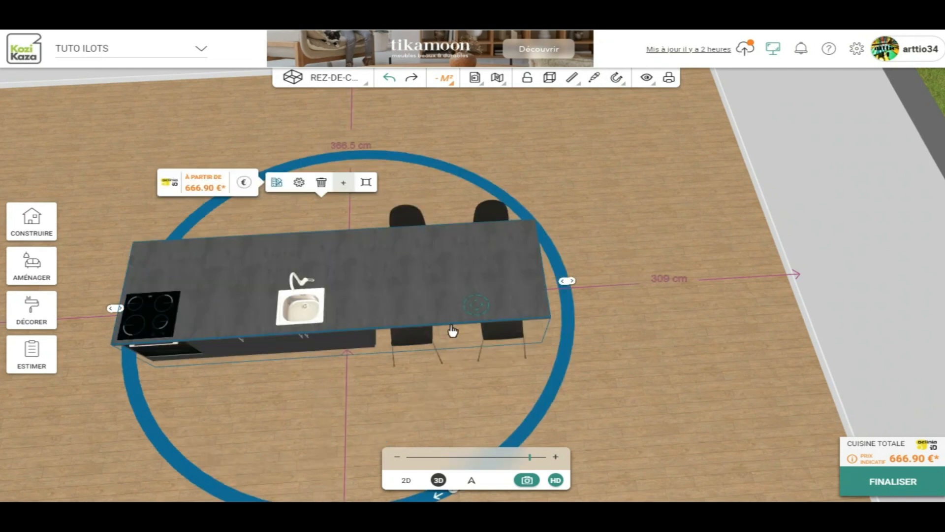
left_click_drag(253, 397, 270, 332)
left_click_drag(64, 405, 63, 422)
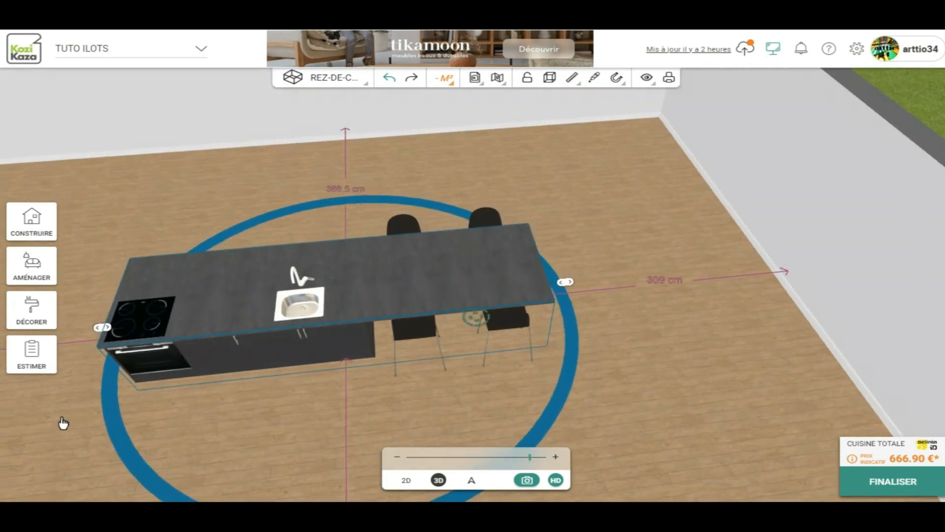
Step: Lengthen the island at its hob end and stretch its seating end to about 202.7 cm from the facing wall
left_click_drag(99, 327, 15, 334)
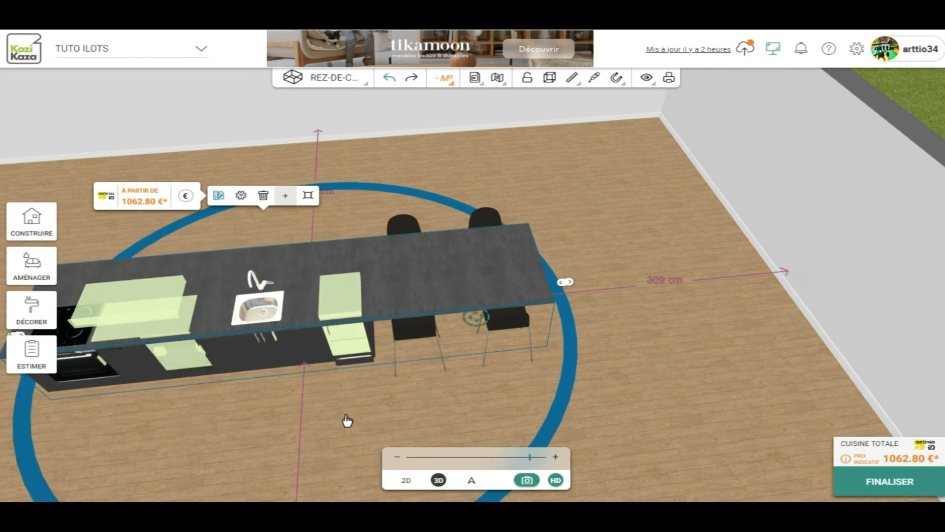
scroll(332, 421, "down", 3)
left_click_drag(144, 394, 415, 349)
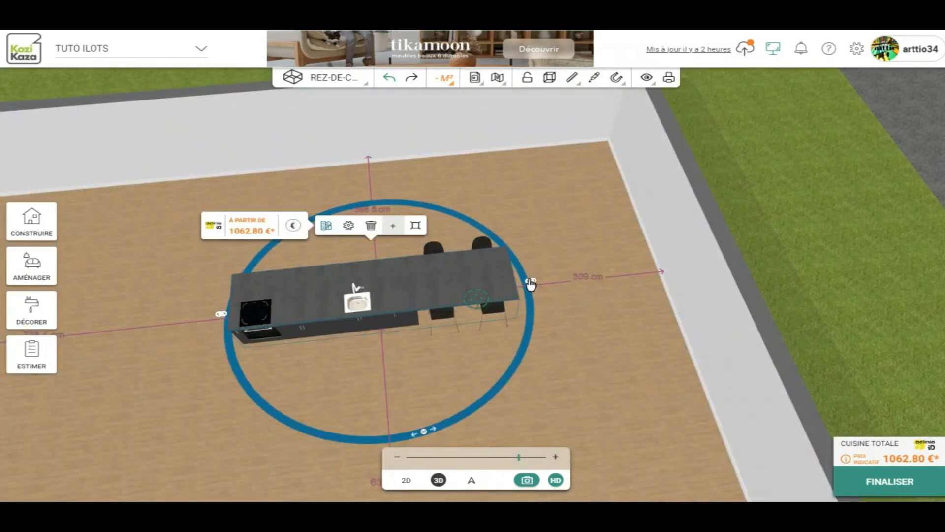
left_click_drag(530, 281, 582, 275)
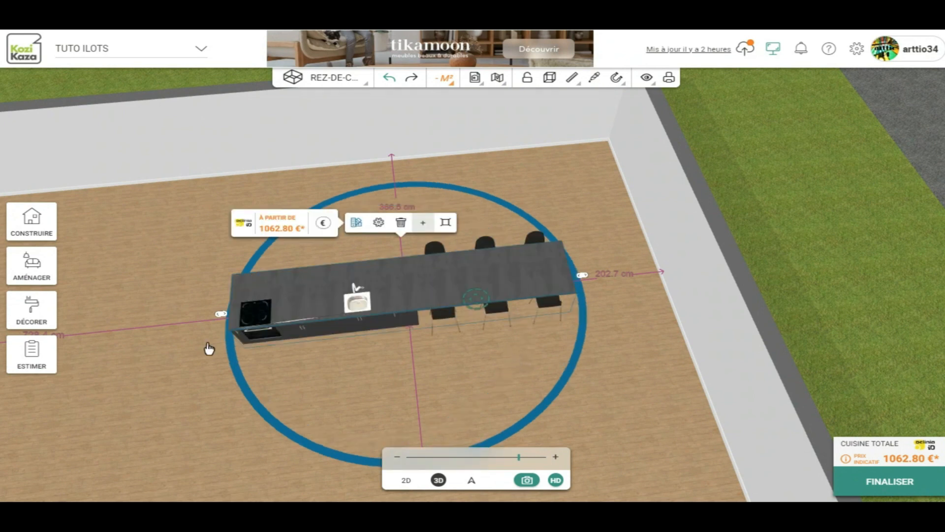
mouse_move(167, 415)
left_mouse_down()
mouse_move(147, 376)
mouse_move(143, 327)
mouse_move(171, 424)
left_mouse_up()
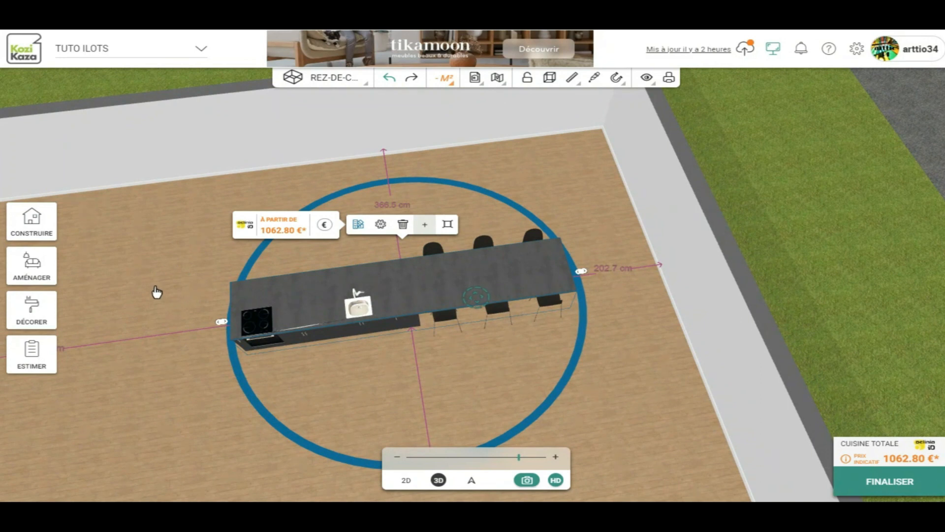
left_click_drag(172, 378, 133, 414)
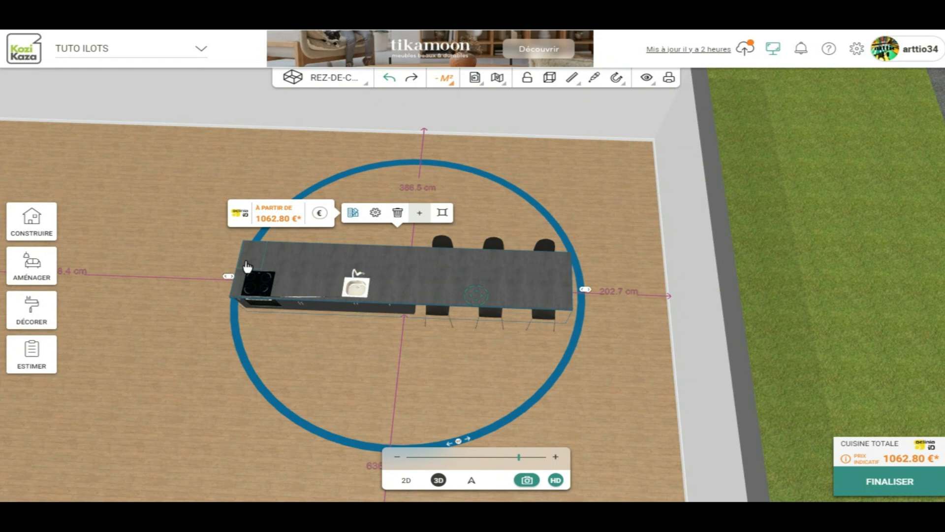
left_click(175, 335)
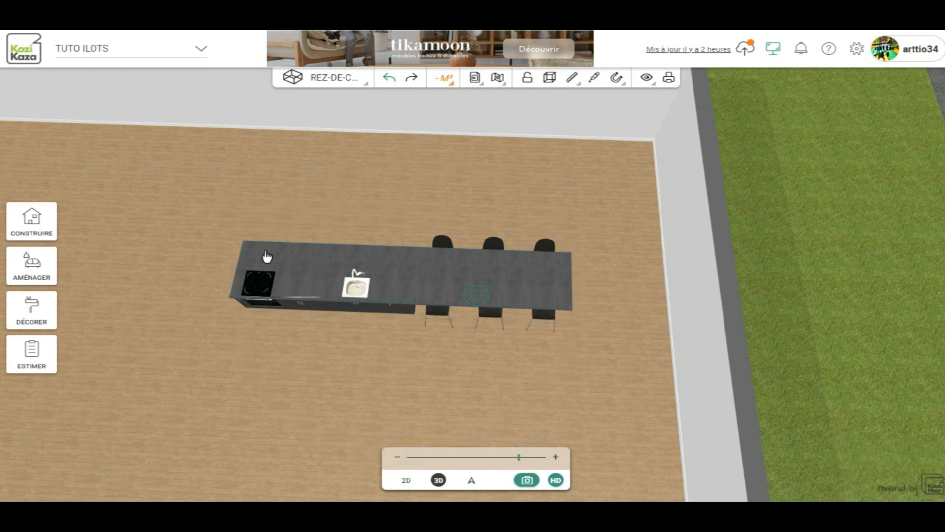
Step: Extend the seated island's worktop overhang at the hob end to about 19.2 cm and close the worktop settings
left_click(325, 270)
left_click(376, 213)
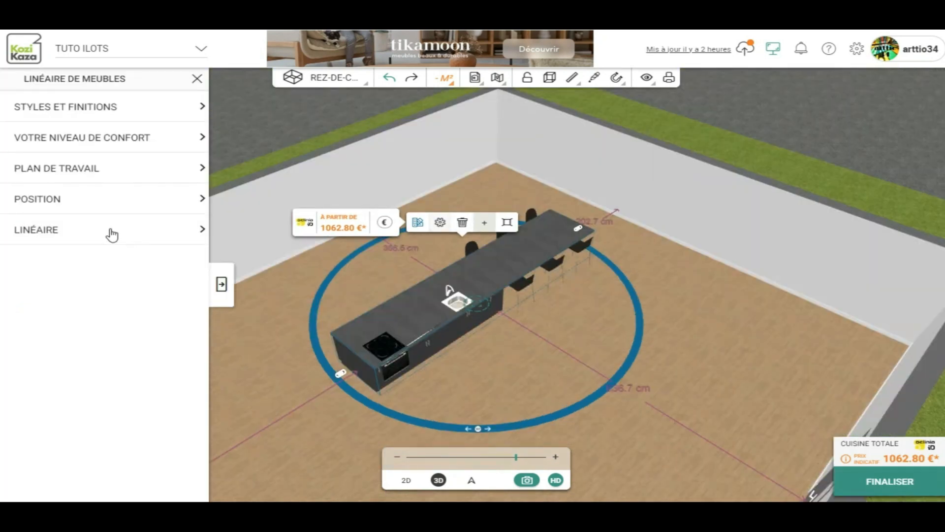
left_click_drag(709, 321, 431, 371)
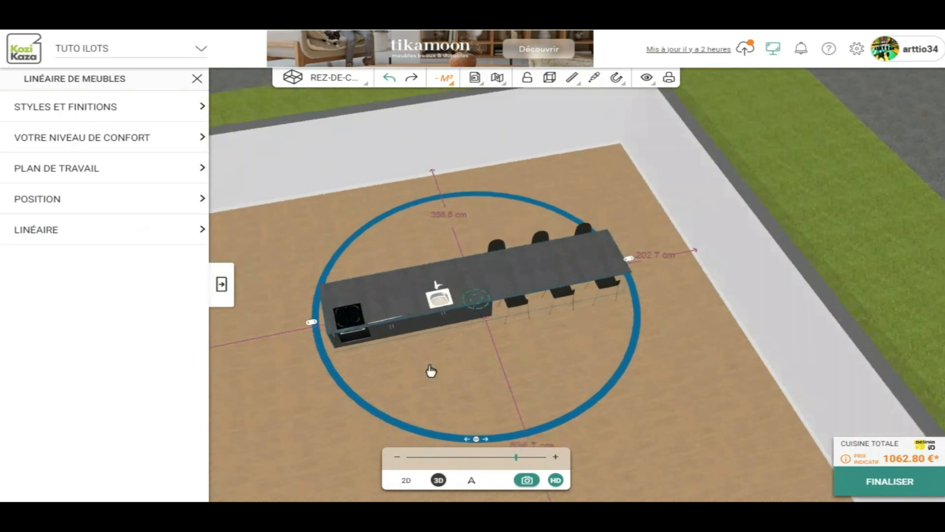
left_click(56, 175)
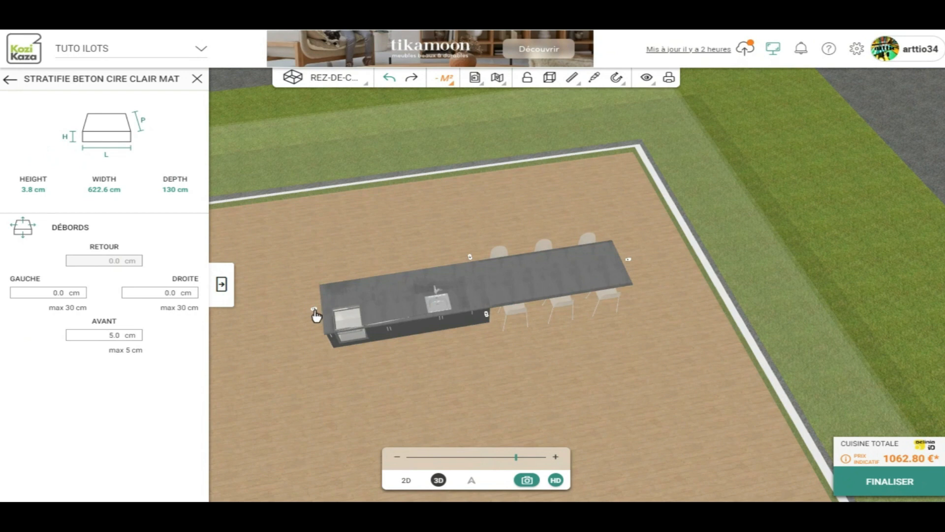
left_click_drag(309, 319, 305, 313)
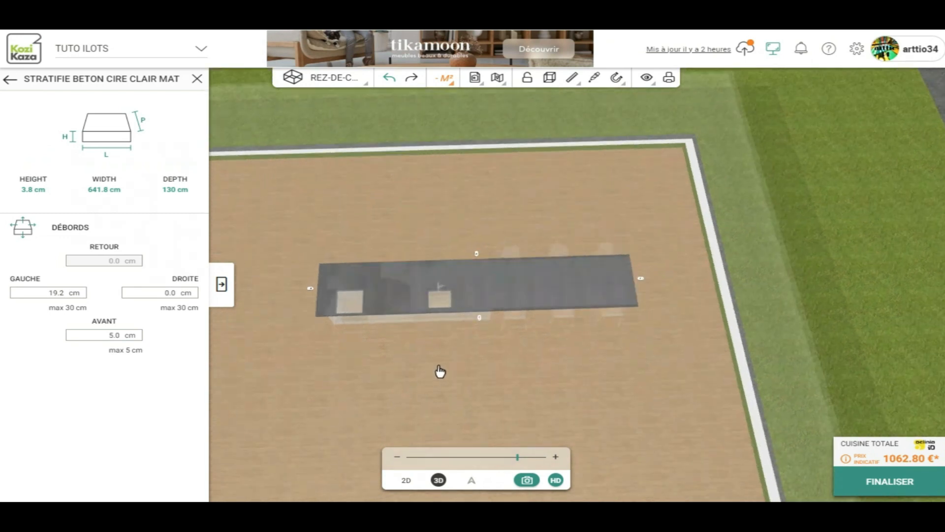
left_click_drag(480, 319, 468, 360)
left_click(196, 82)
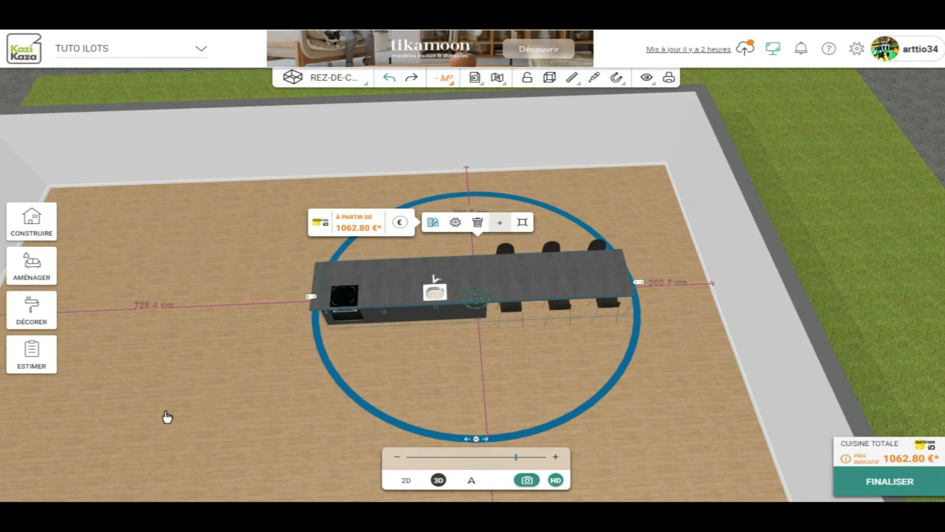
Step: Select the base cabinet between the hob and the sink on the seated island
left_click_drag(249, 248, 205, 238)
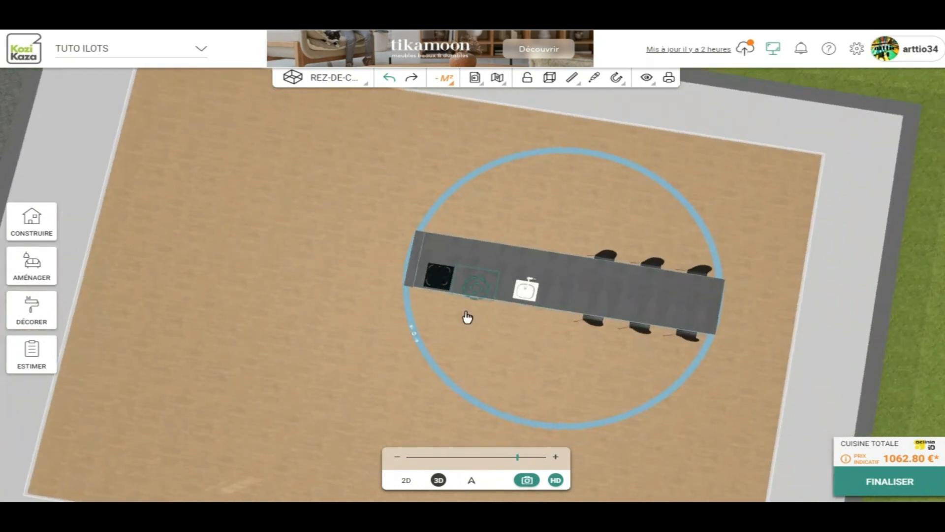
left_click(476, 284)
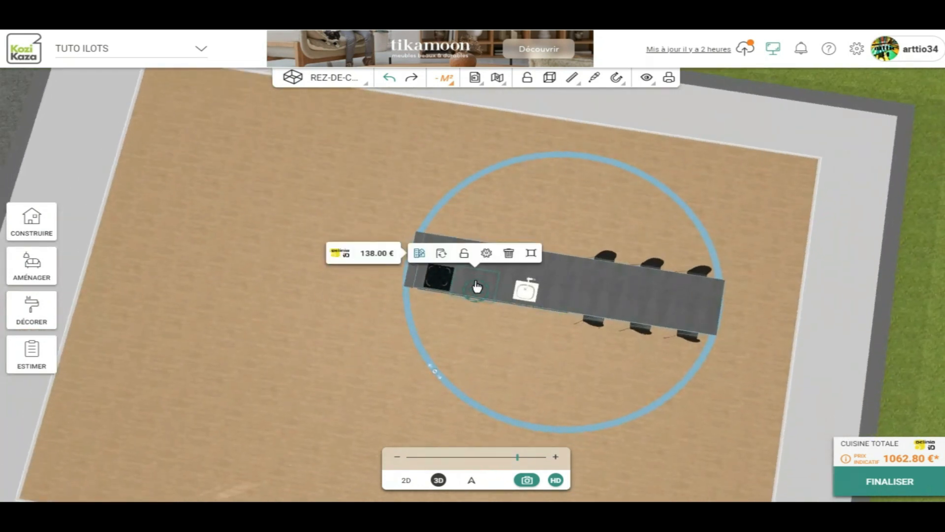